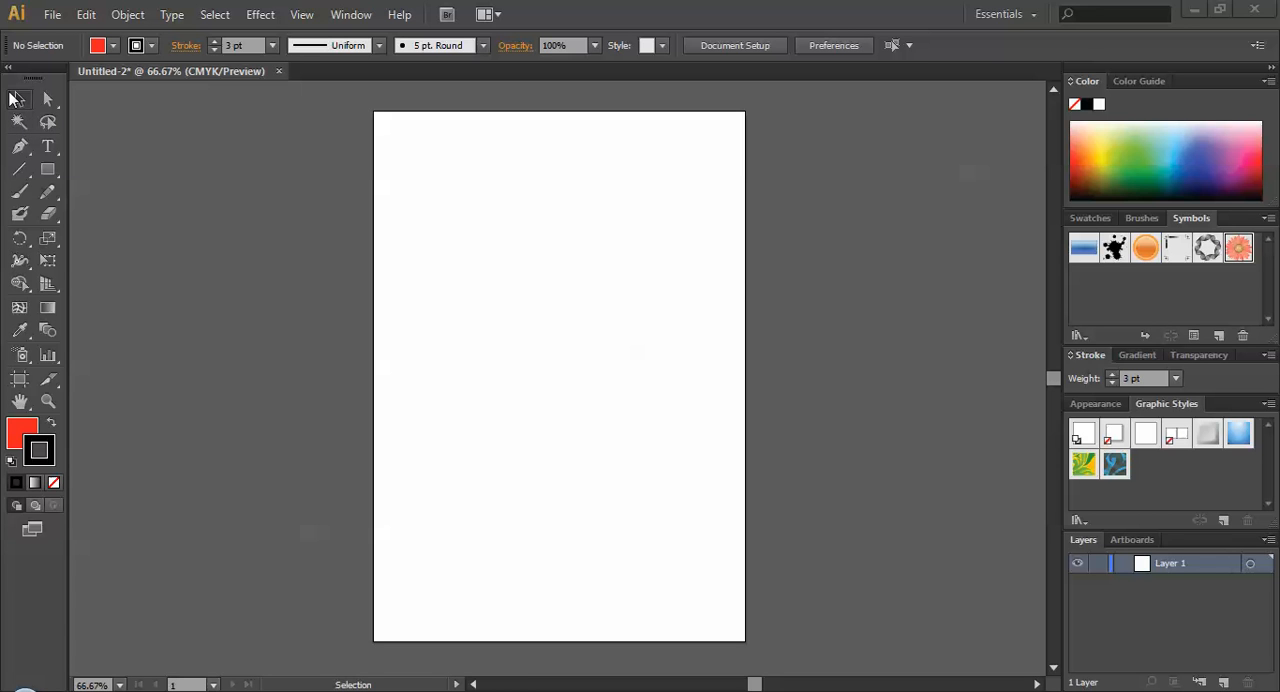
# Draw a large red rectangle with a black stroke on the upper half of the artboard and reposition it with the Selection tool.
pyautogui.click(19, 97)
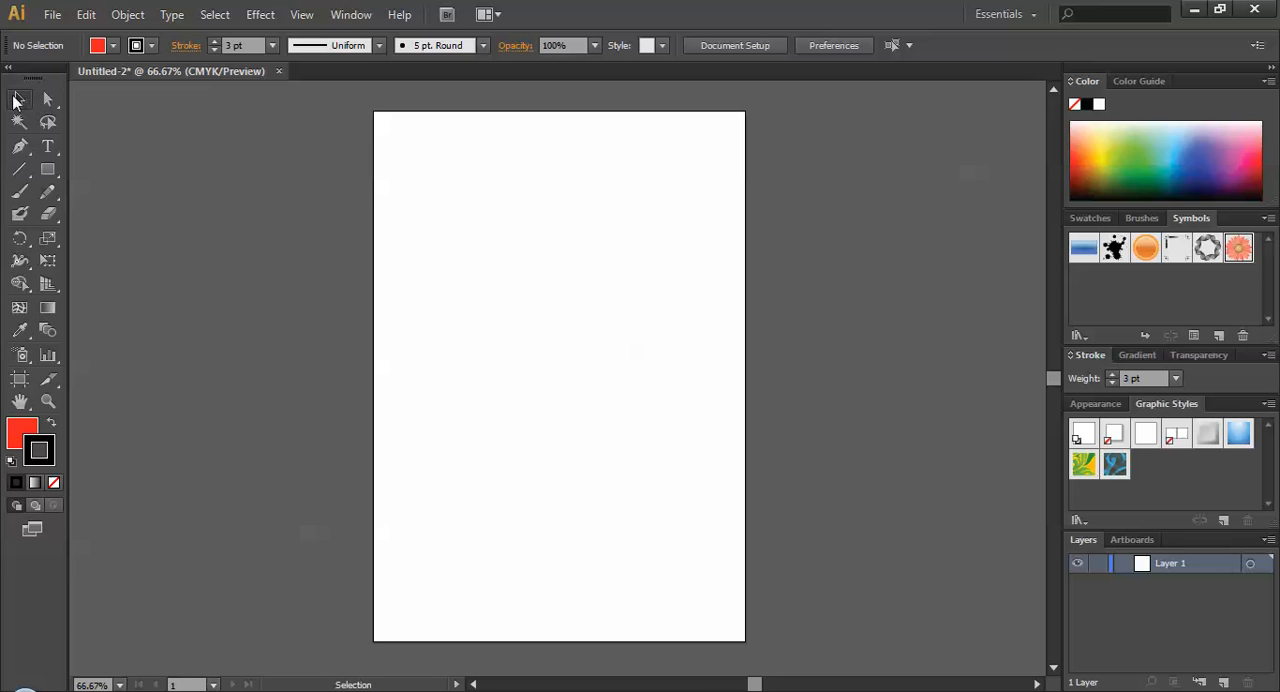
pyautogui.click(47, 169)
pyautogui.moveTo(430, 224); pyautogui.dragTo(692, 363)
pyautogui.click(19, 99)
pyautogui.moveTo(490, 262); pyautogui.dragTo(501, 312)
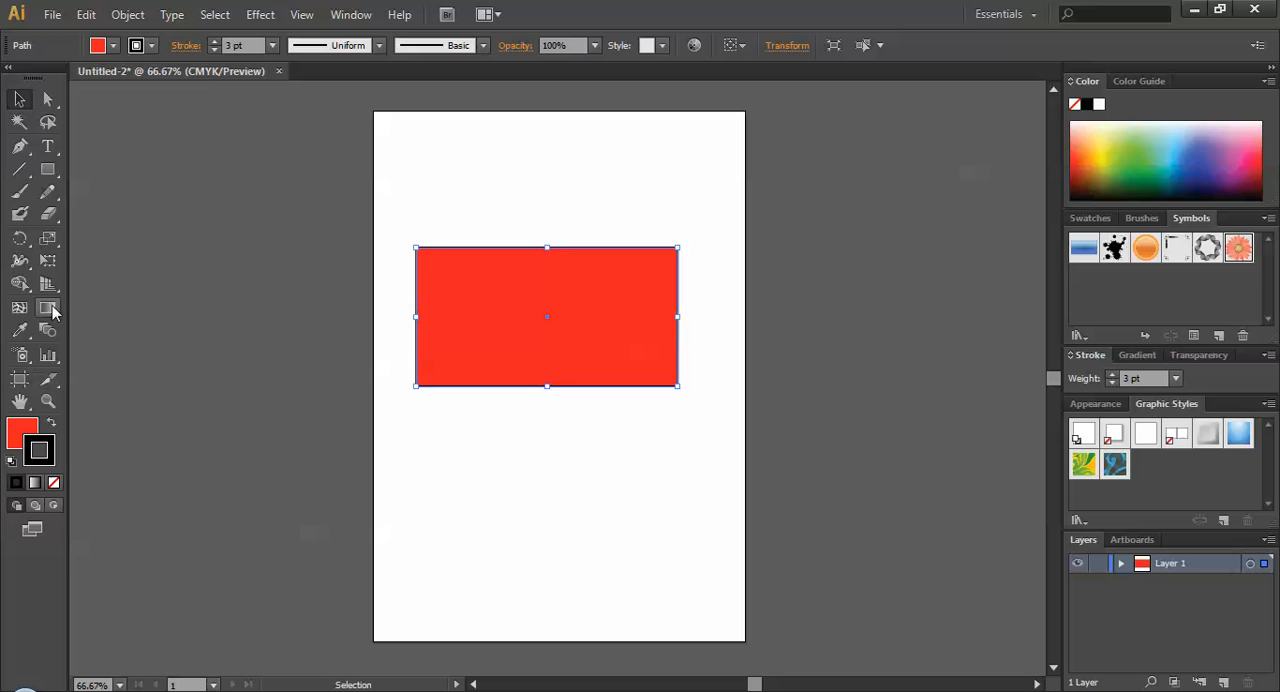
# Draw a smaller red rectangle below the large one and reposition both rectangles with the Selection tool.
pyautogui.click(49, 176)
pyautogui.moveTo(471, 455)
pyautogui.mouseDown()
pyautogui.moveTo(620, 534)
pyautogui.moveTo(659, 526)
pyautogui.moveTo(620, 563)
pyautogui.moveTo(617, 522)
pyautogui.mouseUp()
pyautogui.press('v')
pyautogui.moveTo(620, 361); pyautogui.dragTo(621, 380)
pyautogui.moveTo(626, 515); pyautogui.dragTo(624, 488)
pyautogui.moveTo(616, 372); pyautogui.dragTo(614, 344)
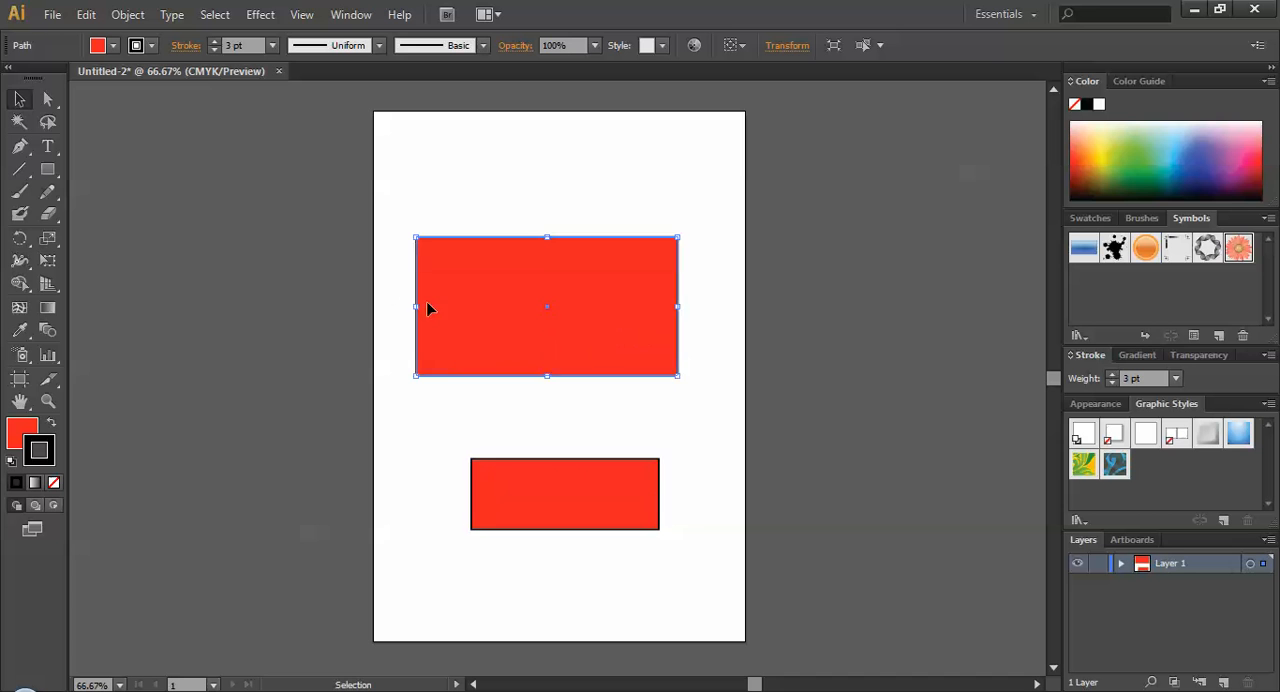
# Move the large and the small rectangle slightly as whole shapes with the Direct Selection tool.
pyautogui.click(47, 100)
pyautogui.moveTo(590, 313); pyautogui.dragTo(615, 306)
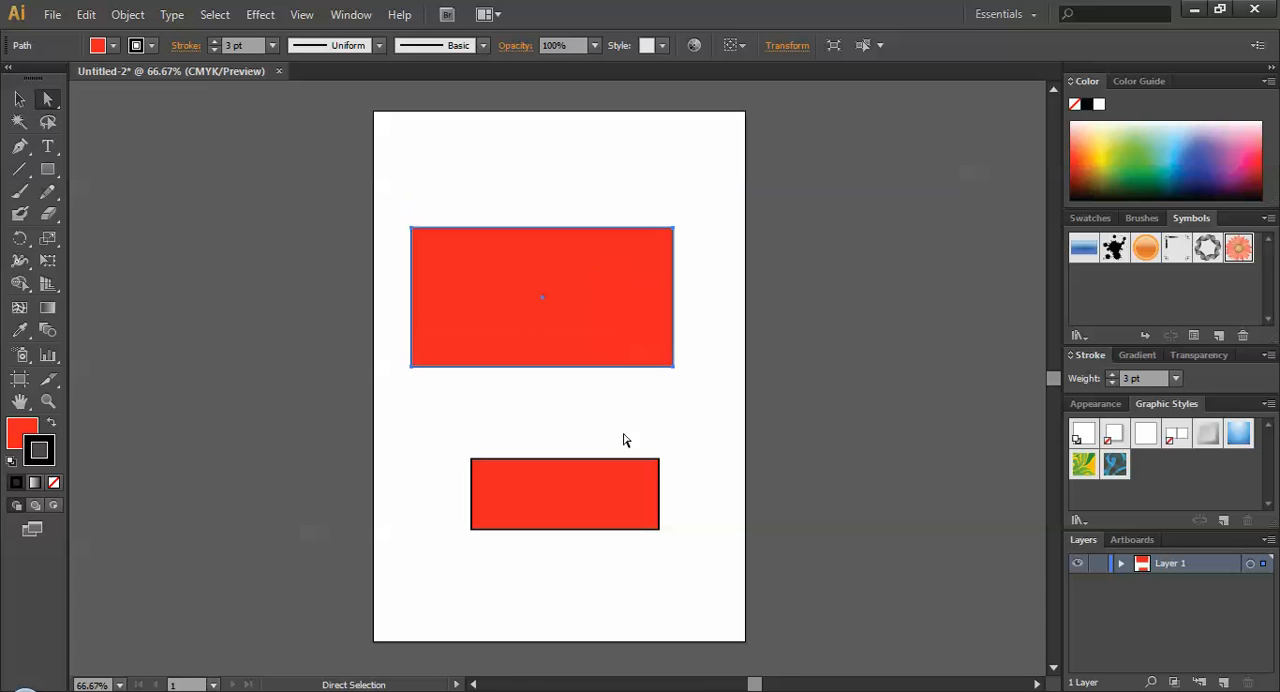
pyautogui.moveTo(607, 494); pyautogui.dragTo(612, 475)
pyautogui.moveTo(611, 343); pyautogui.dragTo(613, 349)
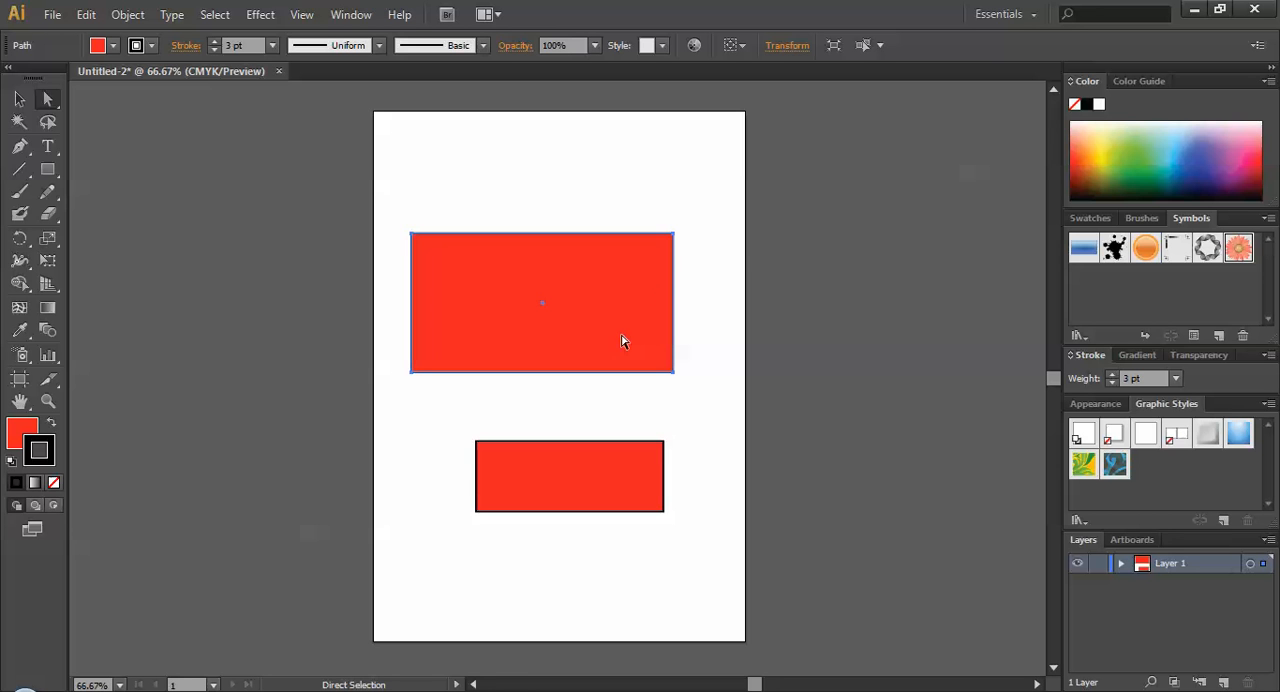
# Lower the large rectangle's upper-right anchor point to about Y 207 pt with Direct Selection, and shift the whole shape down and right.
pyautogui.click(673, 236)
pyautogui.moveTo(673, 236)
pyautogui.mouseDown()
pyautogui.moveTo(597, 297)
pyautogui.moveTo(690, 236)
pyautogui.moveTo(677, 246)
pyautogui.mouseUp()
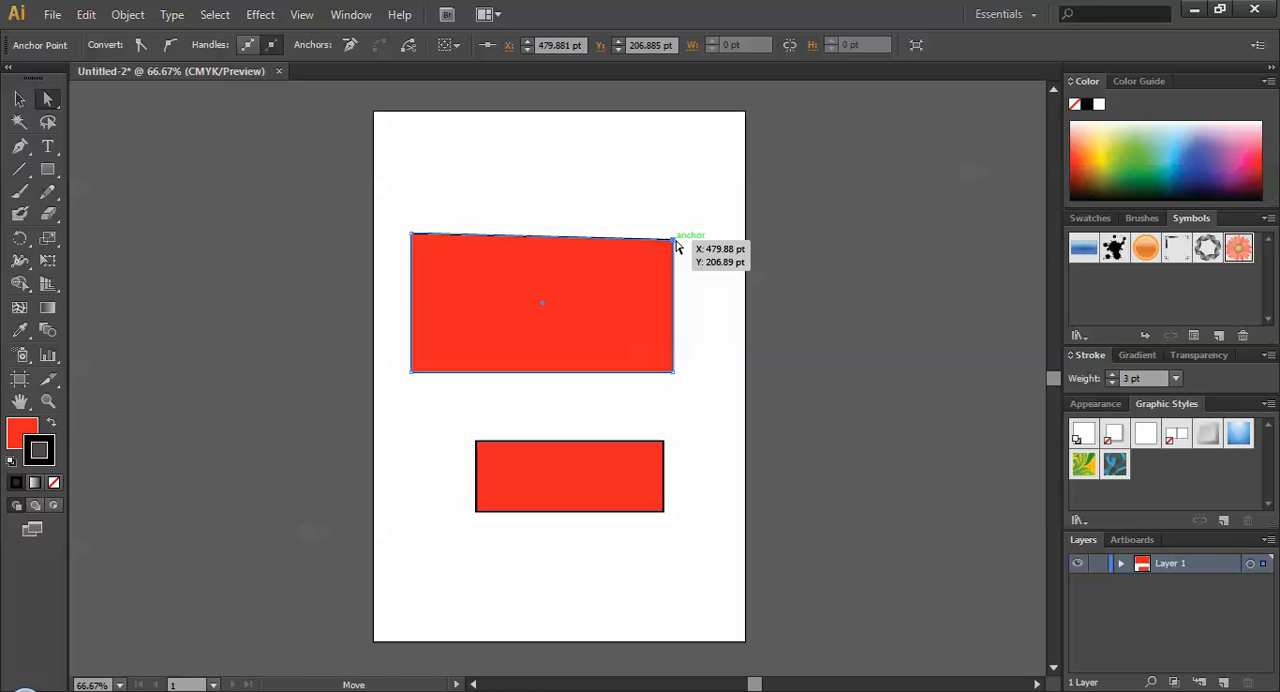
pyautogui.moveTo(613, 277); pyautogui.dragTo(640, 309)
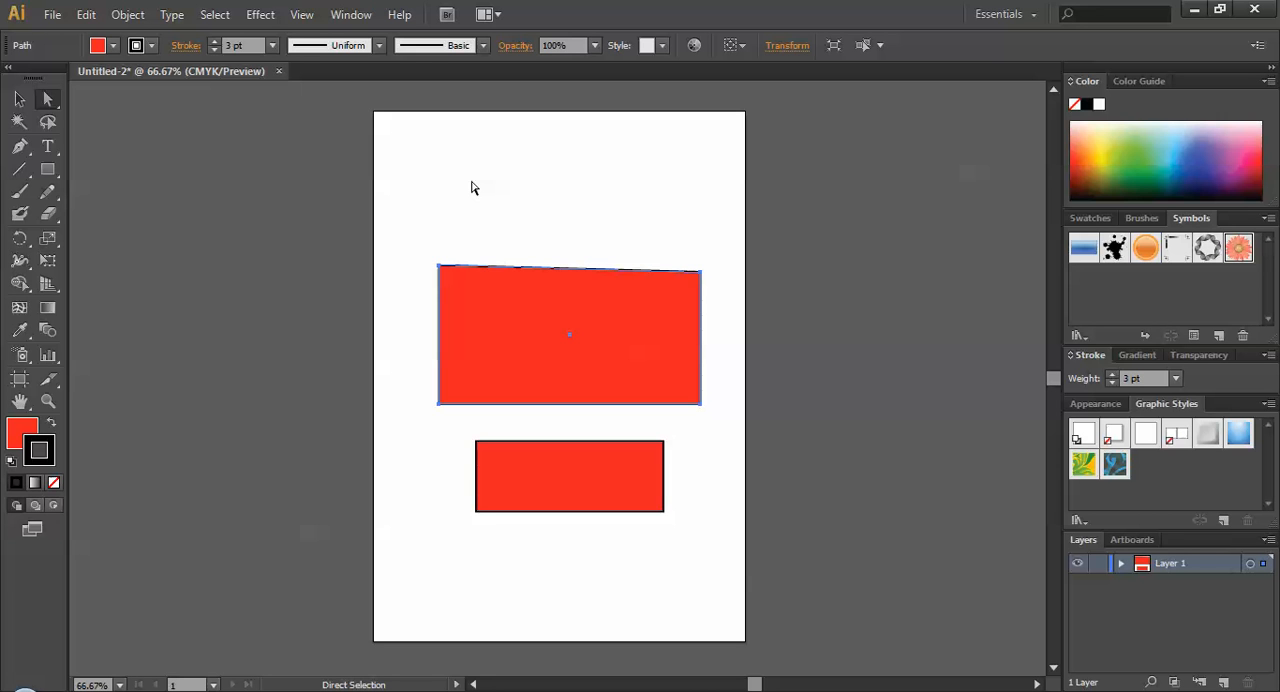
# Draw a closed irregular six-sided shape above the large rectangle and a nearly horizontal line over it with the Pen tool.
pyautogui.click(19, 146)
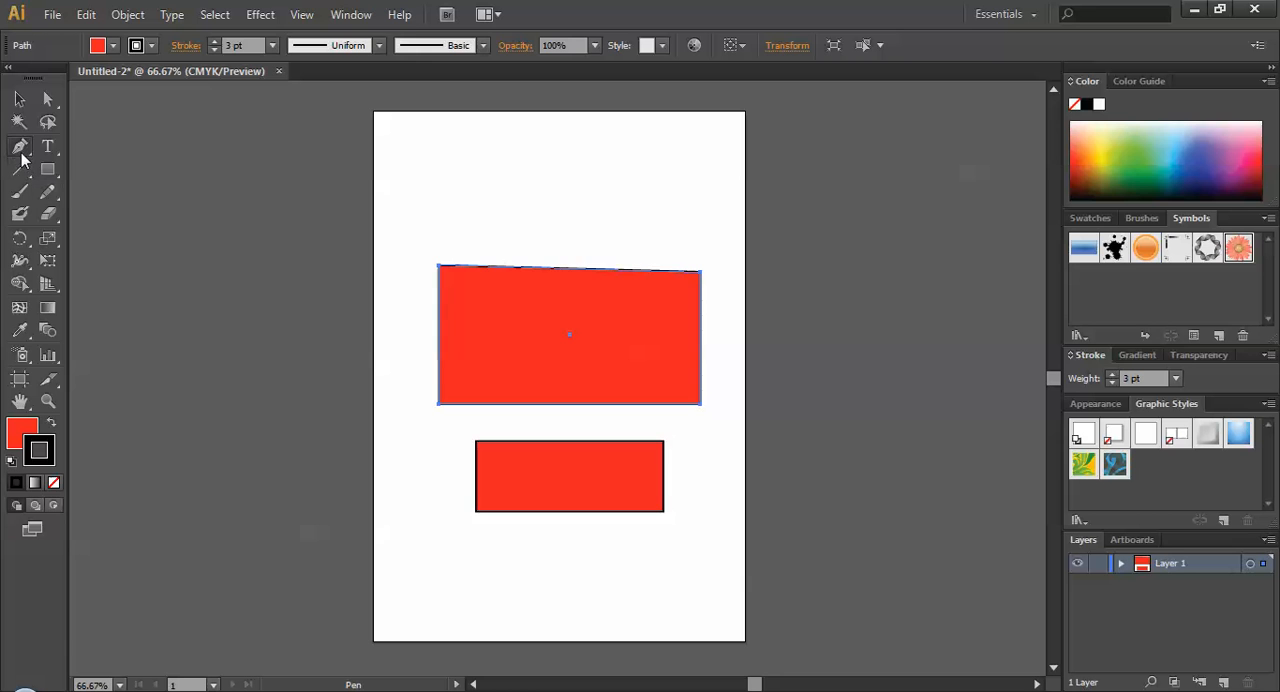
pyautogui.click(511, 147)
pyautogui.click(640, 168)
pyautogui.click(650, 232)
pyautogui.click(546, 254)
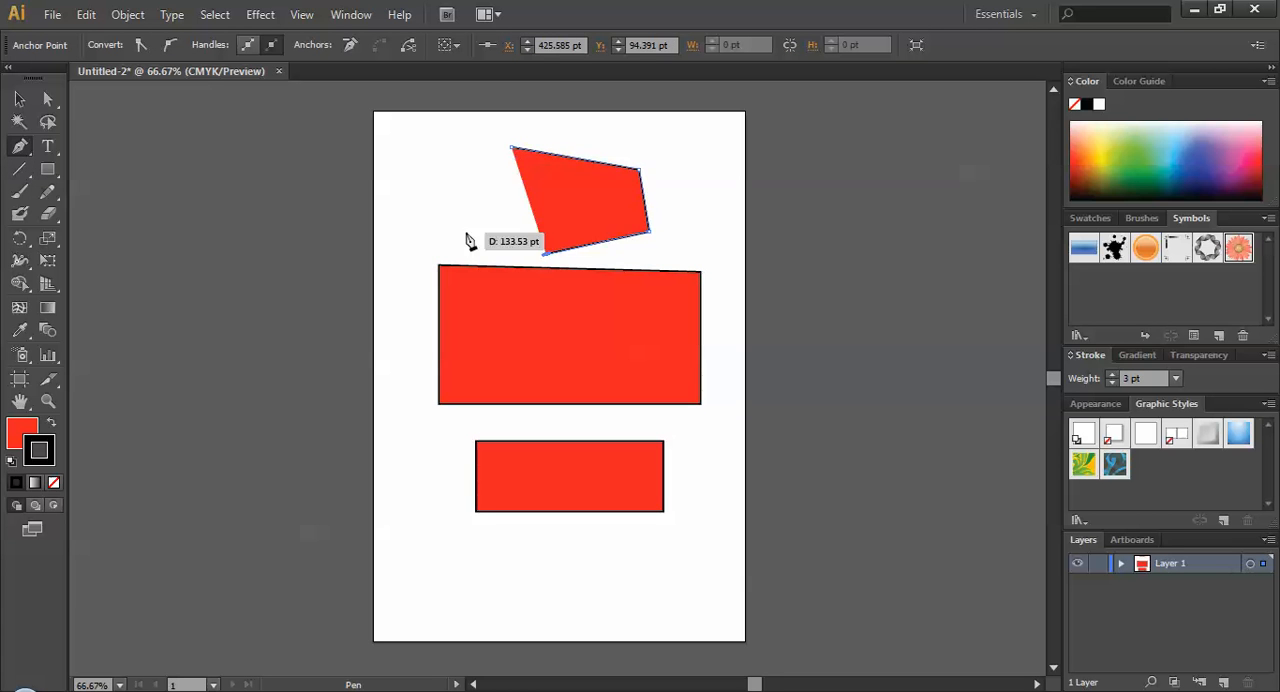
pyautogui.click(465, 232)
pyautogui.click(466, 184)
pyautogui.click(512, 149)
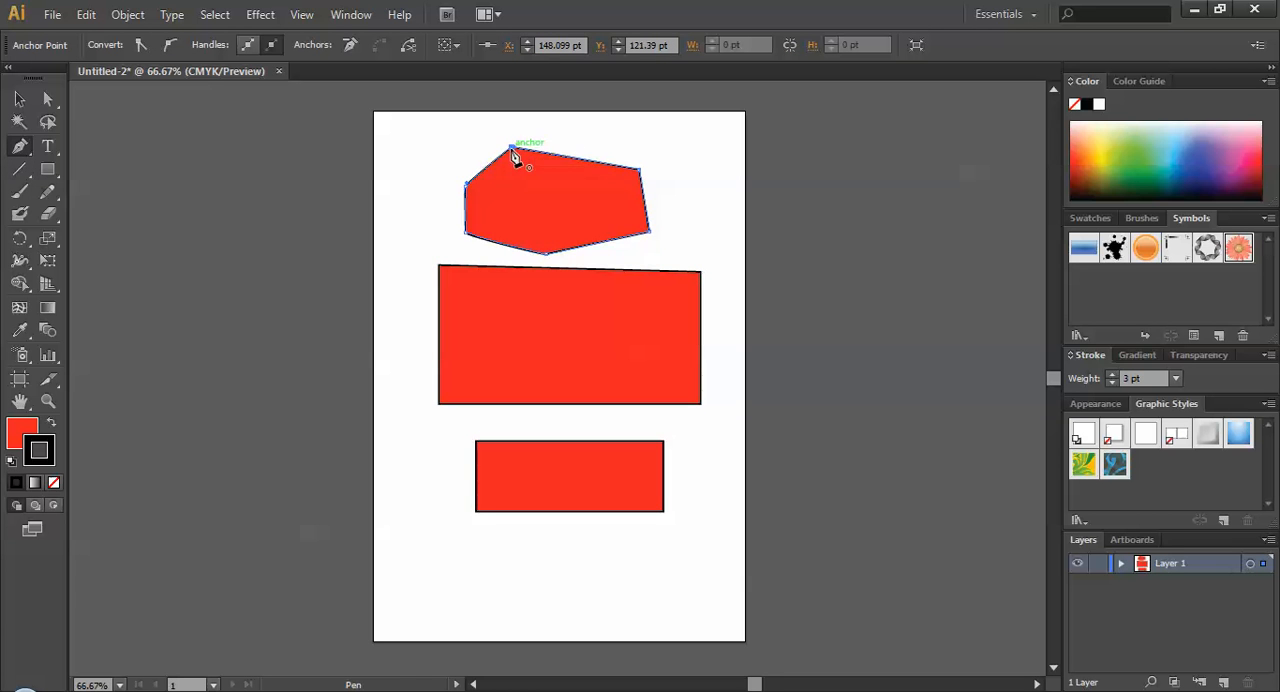
pyautogui.click(424, 139)
pyautogui.click(664, 132)
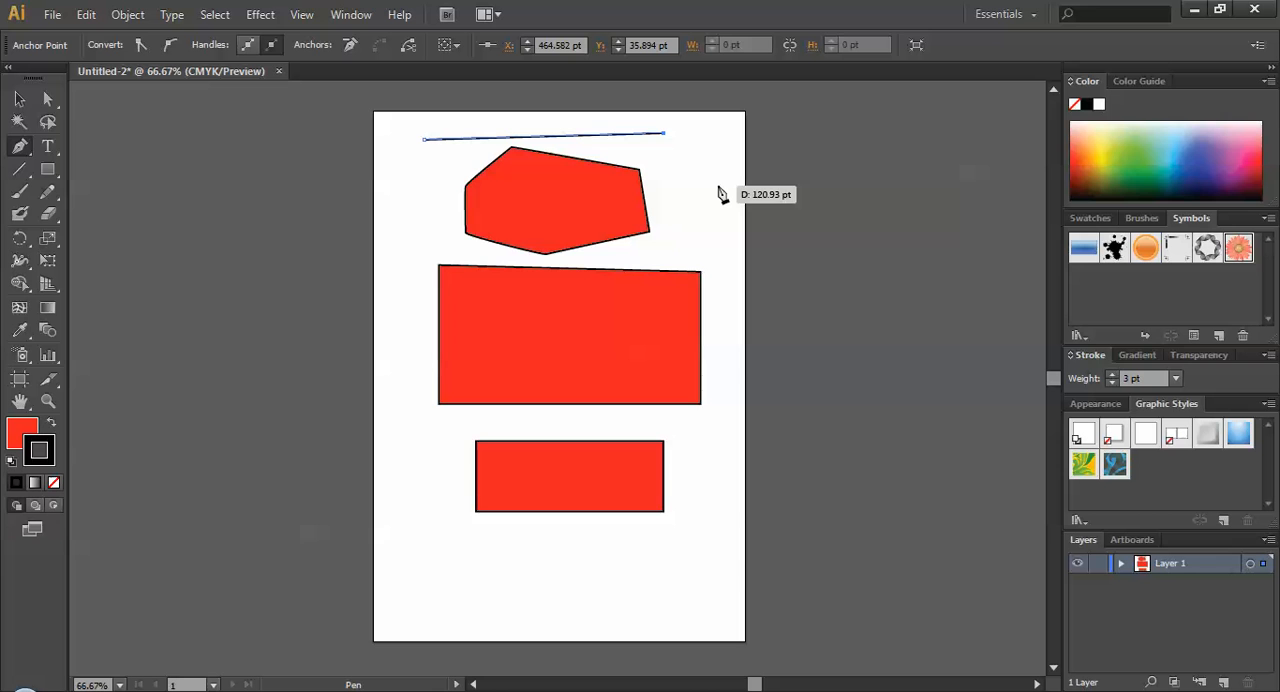
# Add a line of point text with a person's first name below the small rectangle and select it as an object.
pyautogui.click(48, 146)
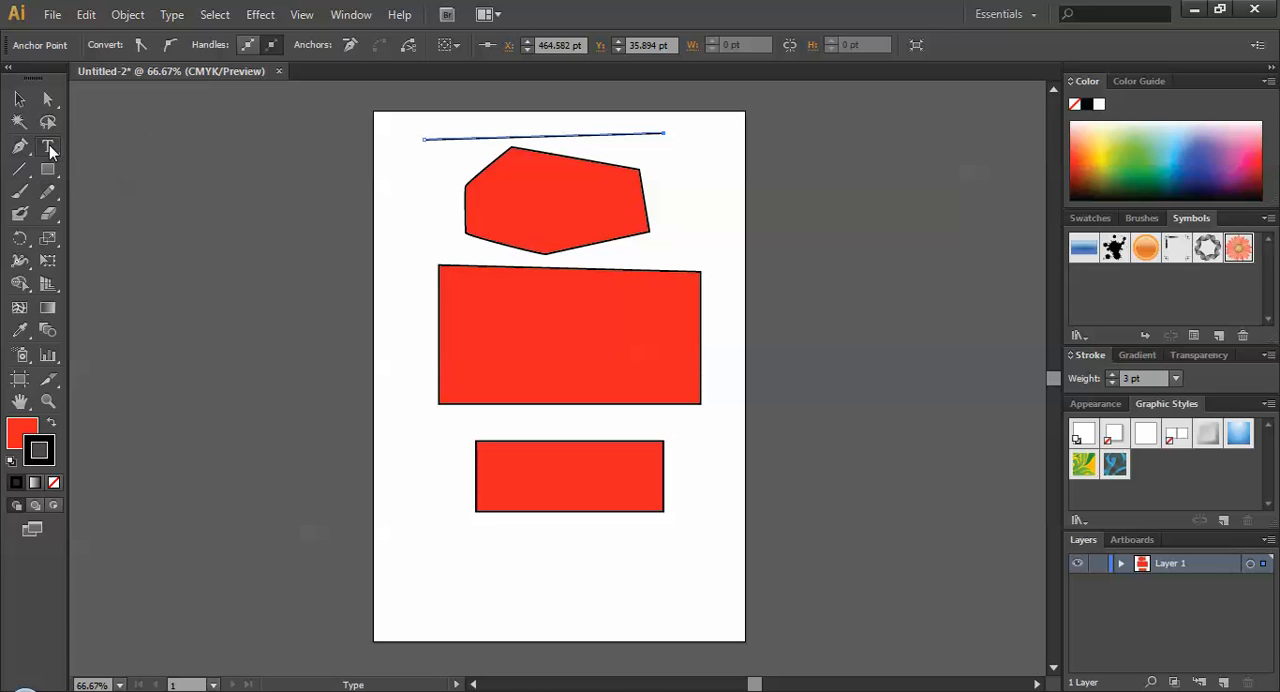
pyautogui.click(458, 560)
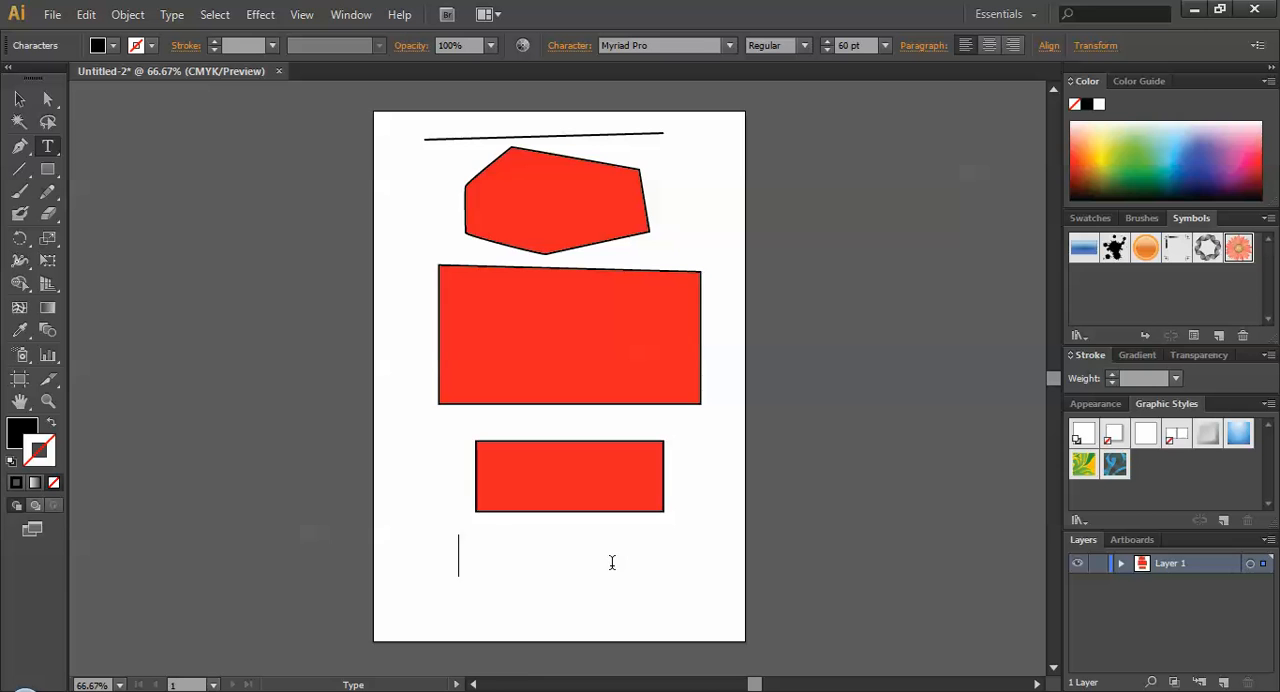
pyautogui.write('farhan')
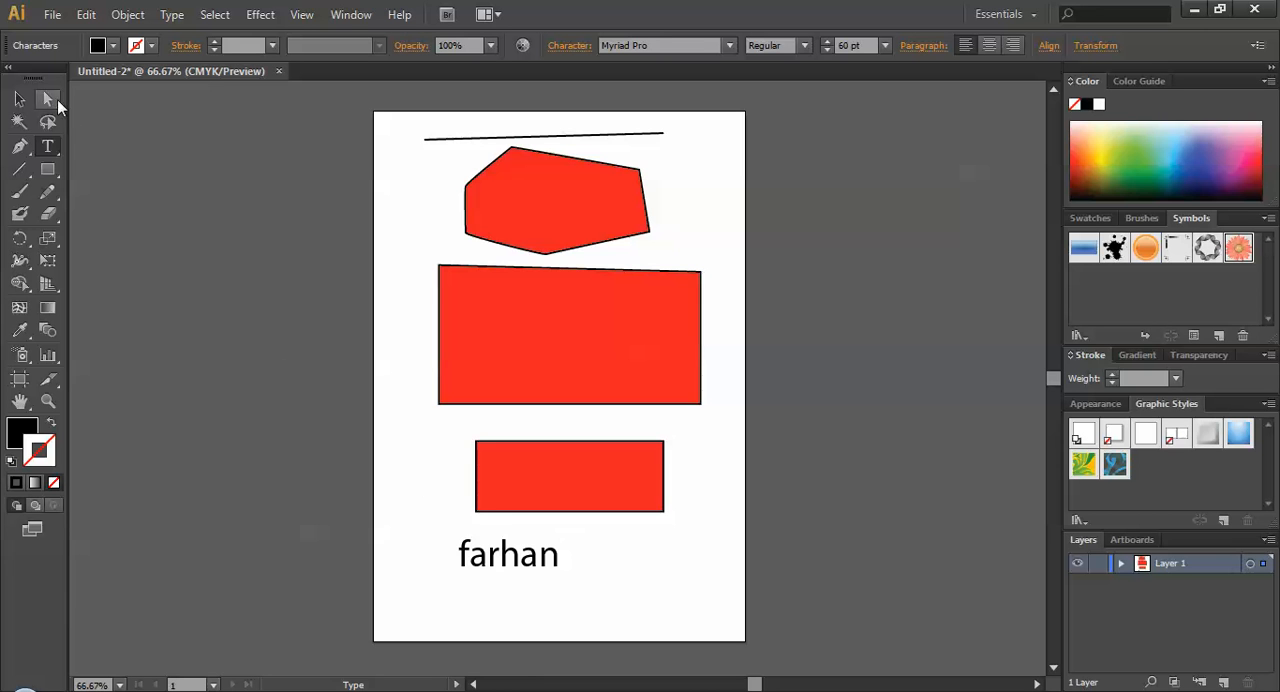
pyautogui.click(19, 99)
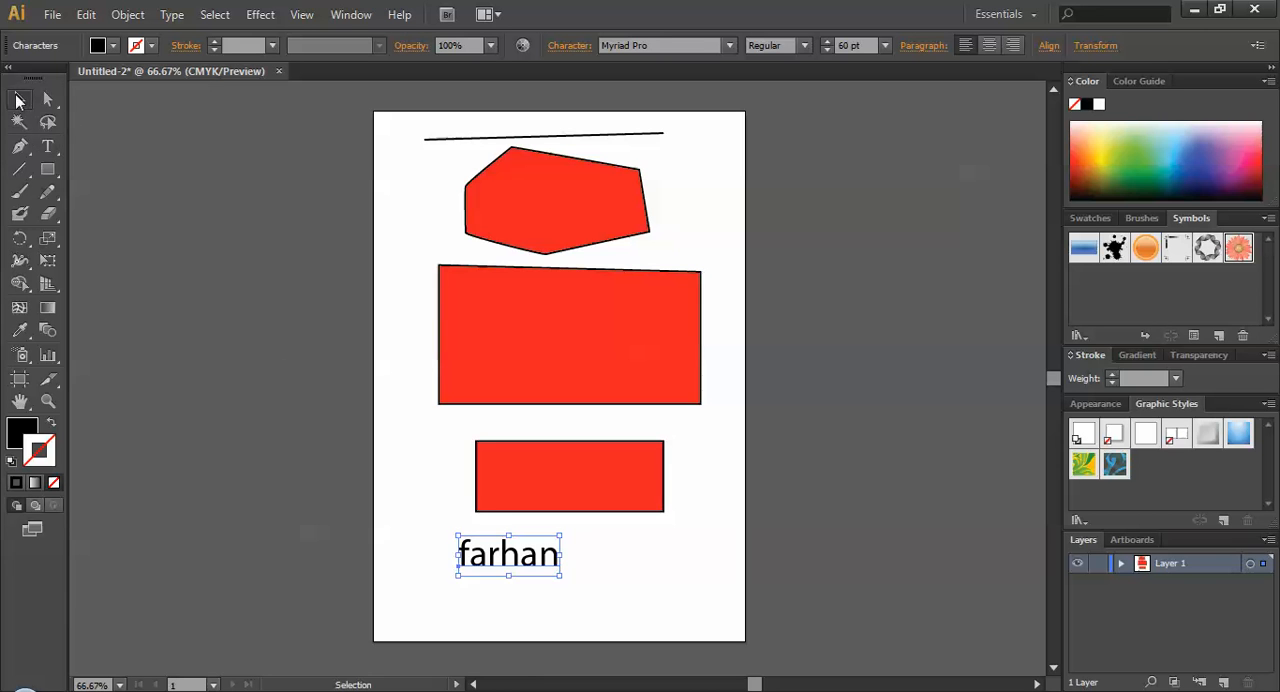
# Draw a nearly horizontal line below the text with the Line Segment tool.
pyautogui.click(22, 170)
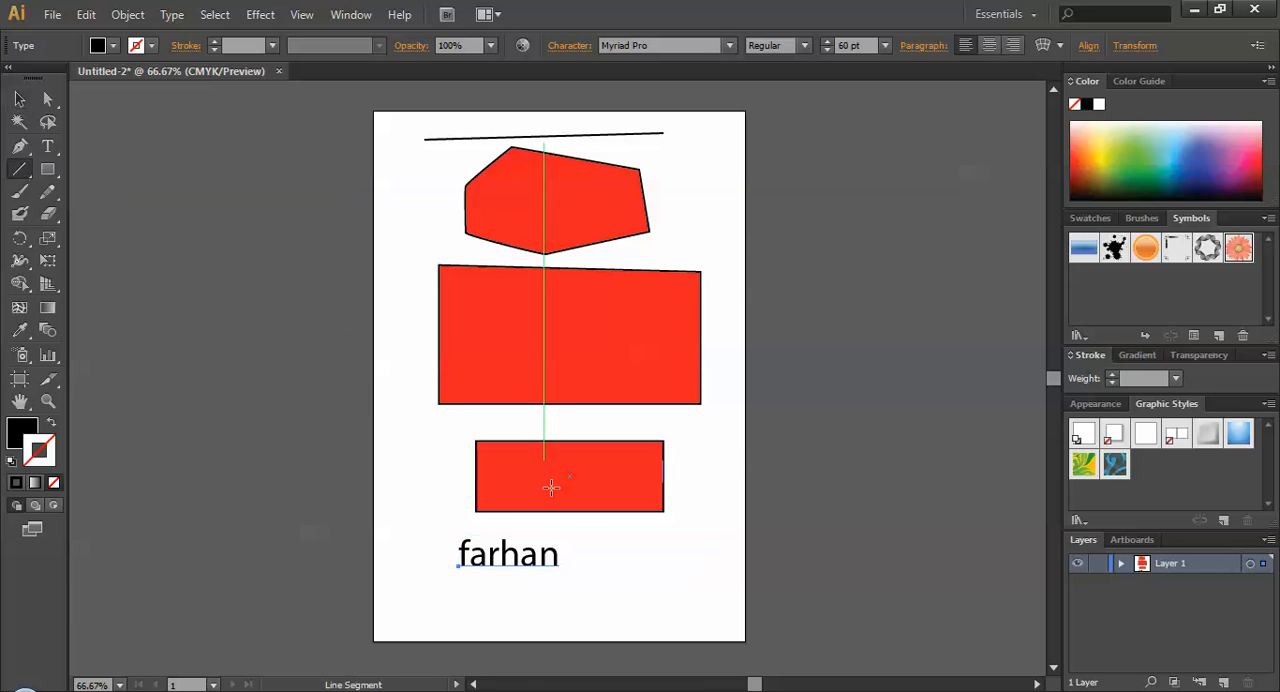
pyautogui.click(688, 603)
pyautogui.click(671, 409)
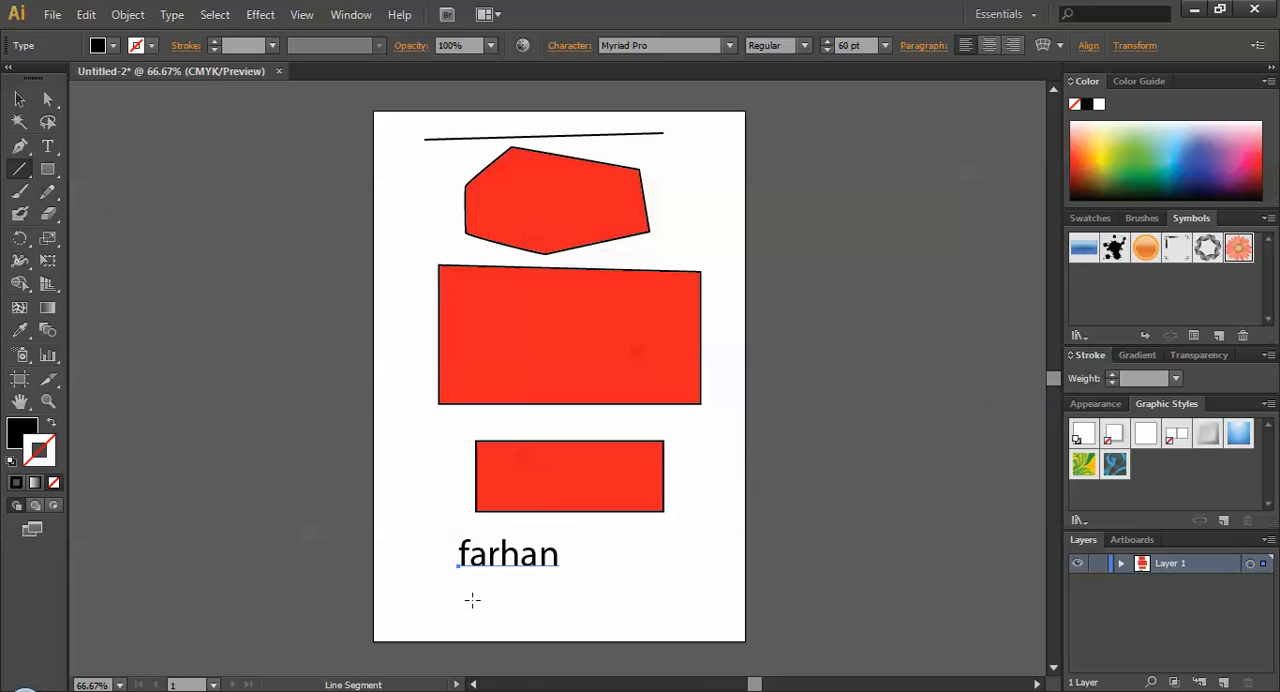
pyautogui.moveTo(443, 600); pyautogui.dragTo(711, 608)
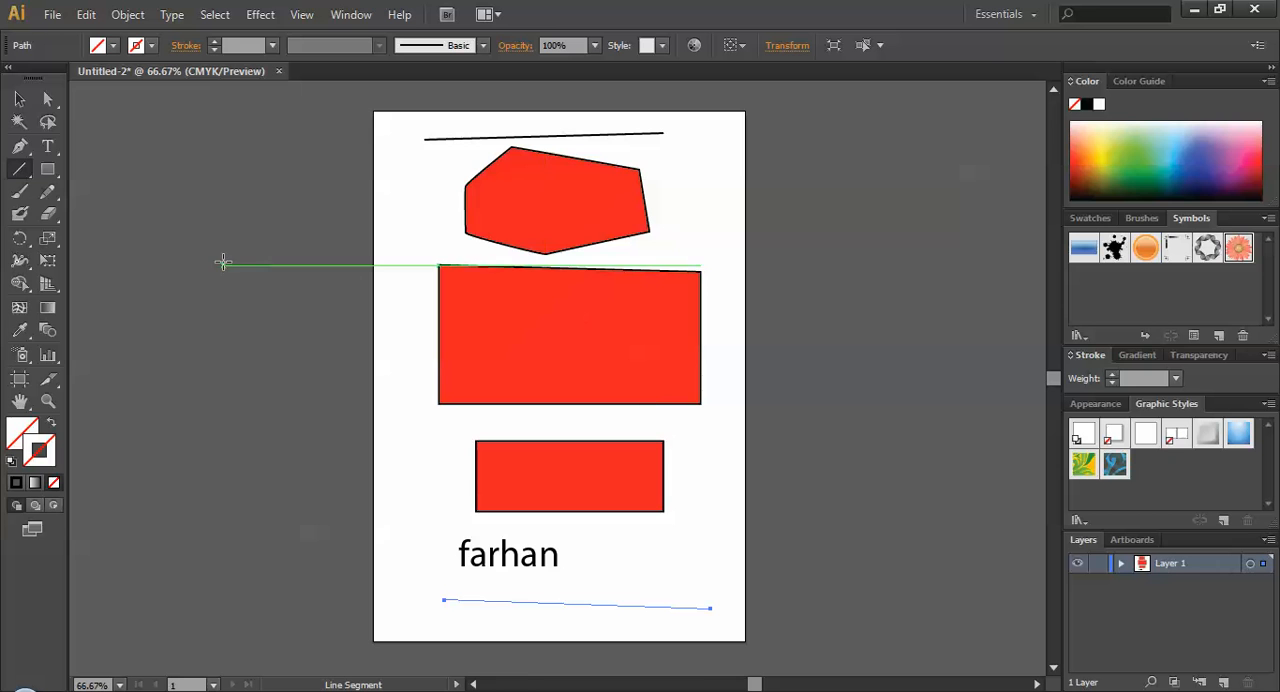
# Draw a small rectangle without fill or stroke to the right of the text, and show the other shape tools.
pyautogui.click(53, 168)
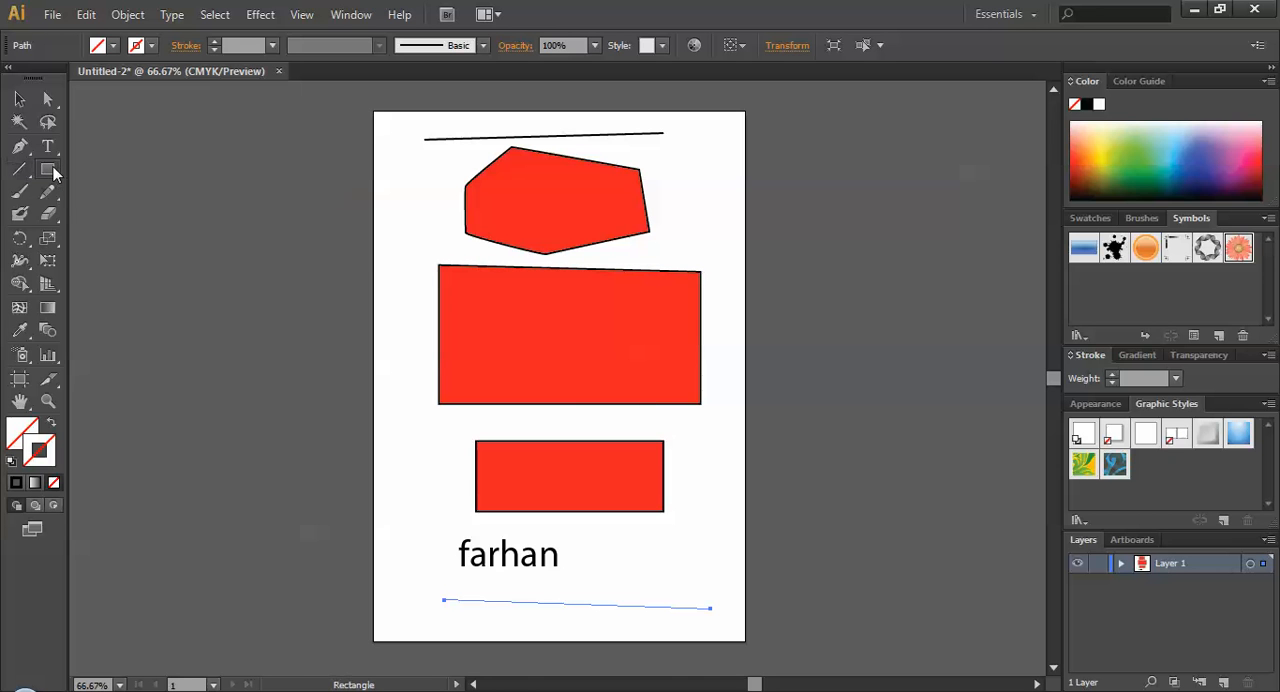
pyautogui.moveTo(633, 544); pyautogui.dragTo(726, 600)
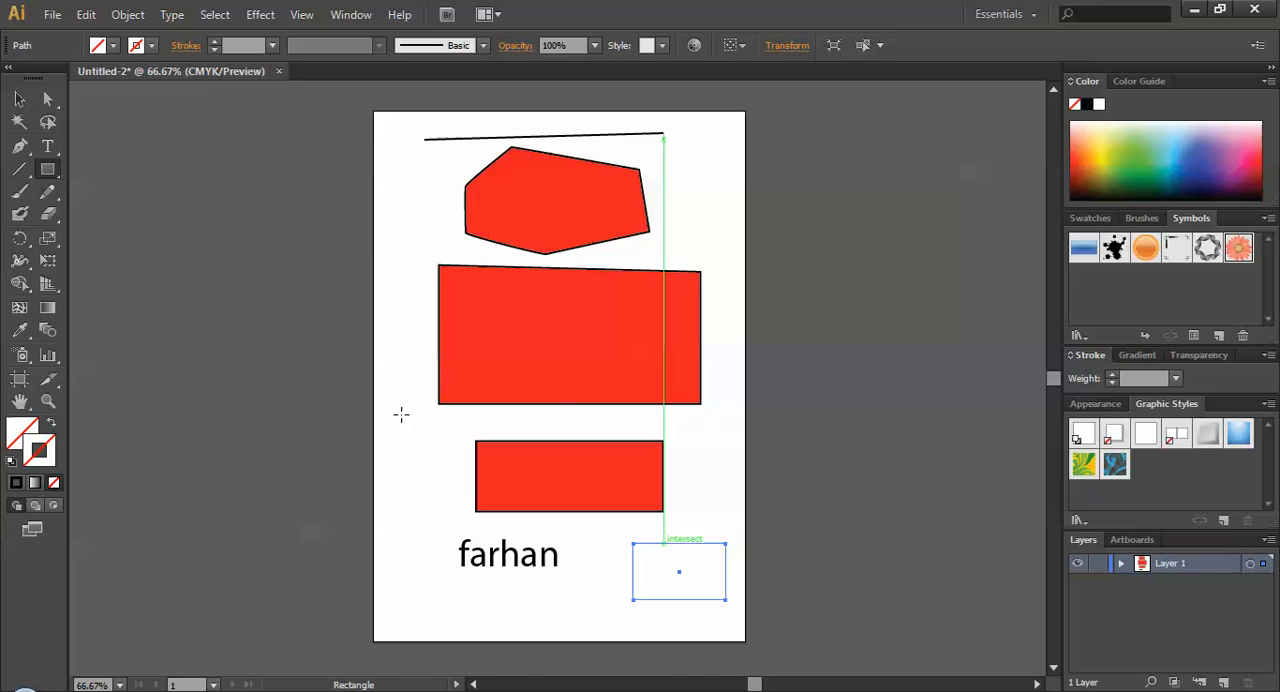
pyautogui.click(50, 171)
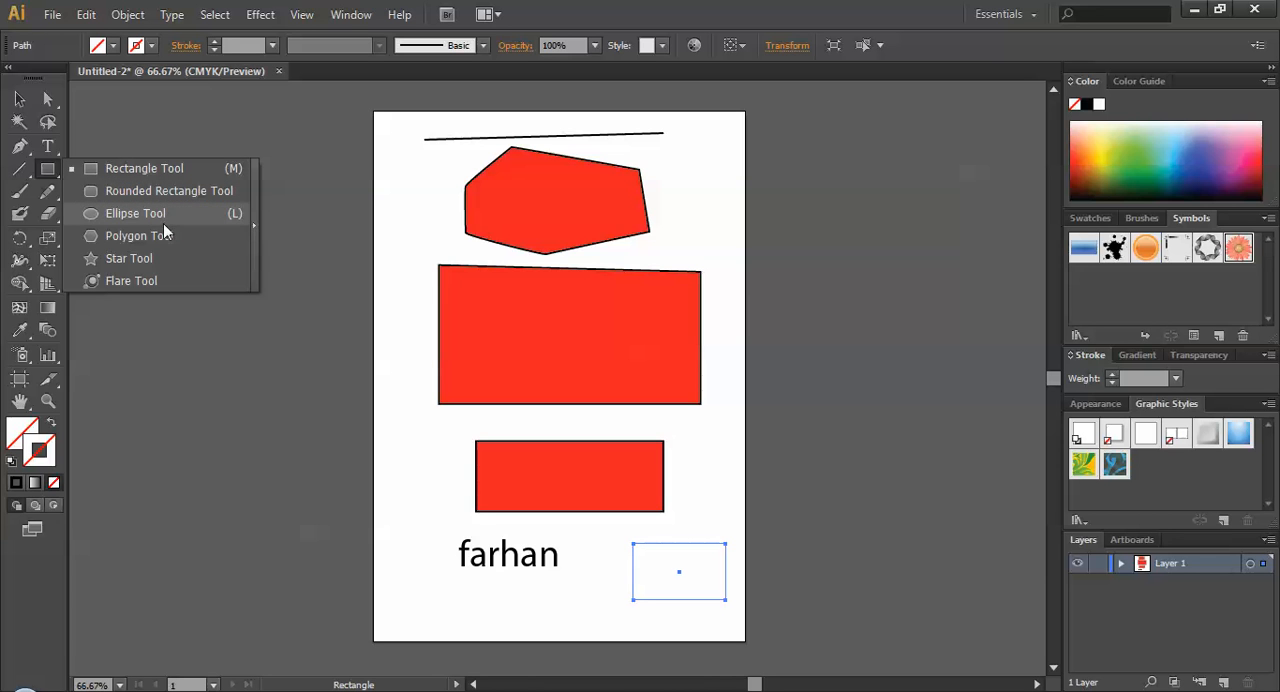
pyautogui.click(50, 176)
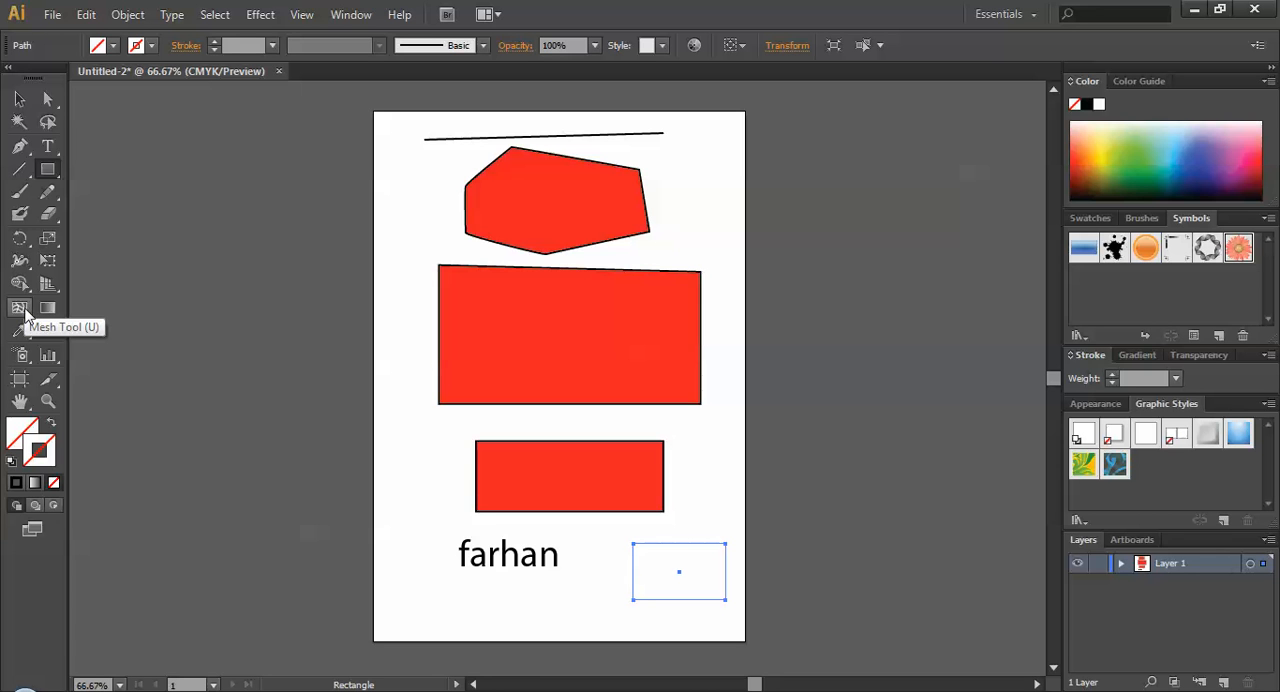
# Add a mesh point inside the large red shape and move it to about X 241 pt, Y 324 pt.
pyautogui.click(21, 310)
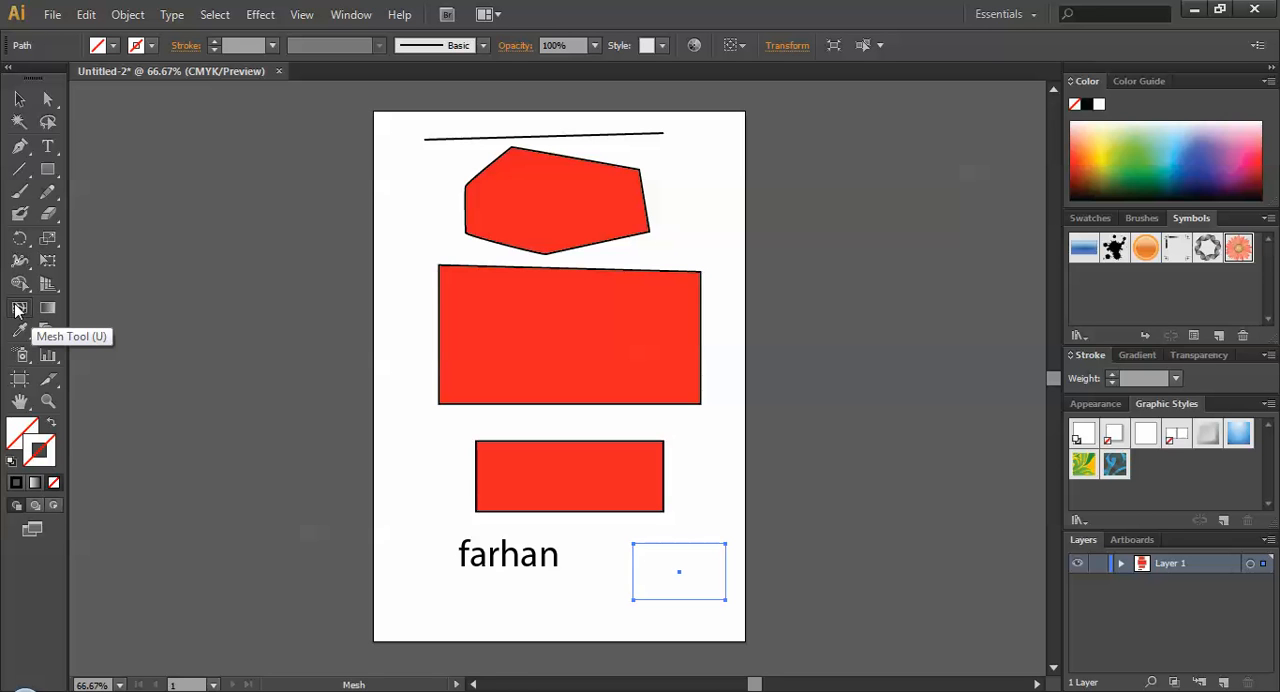
pyautogui.click(18, 314)
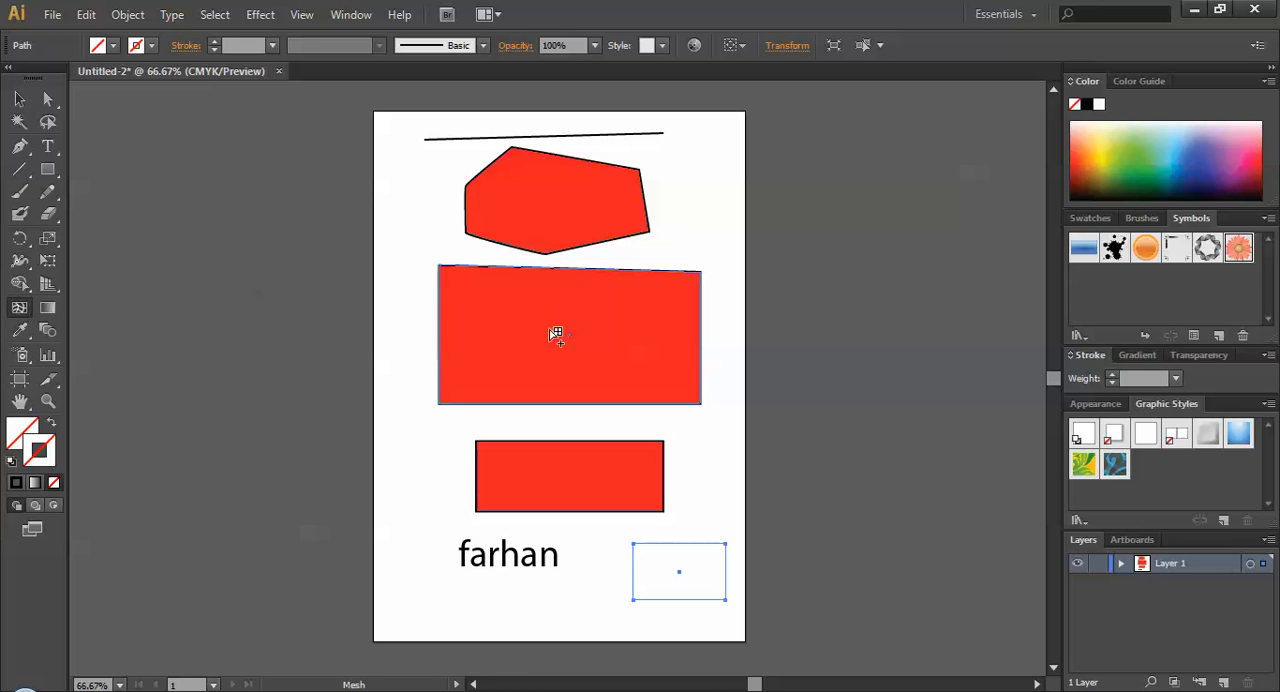
pyautogui.click(549, 329)
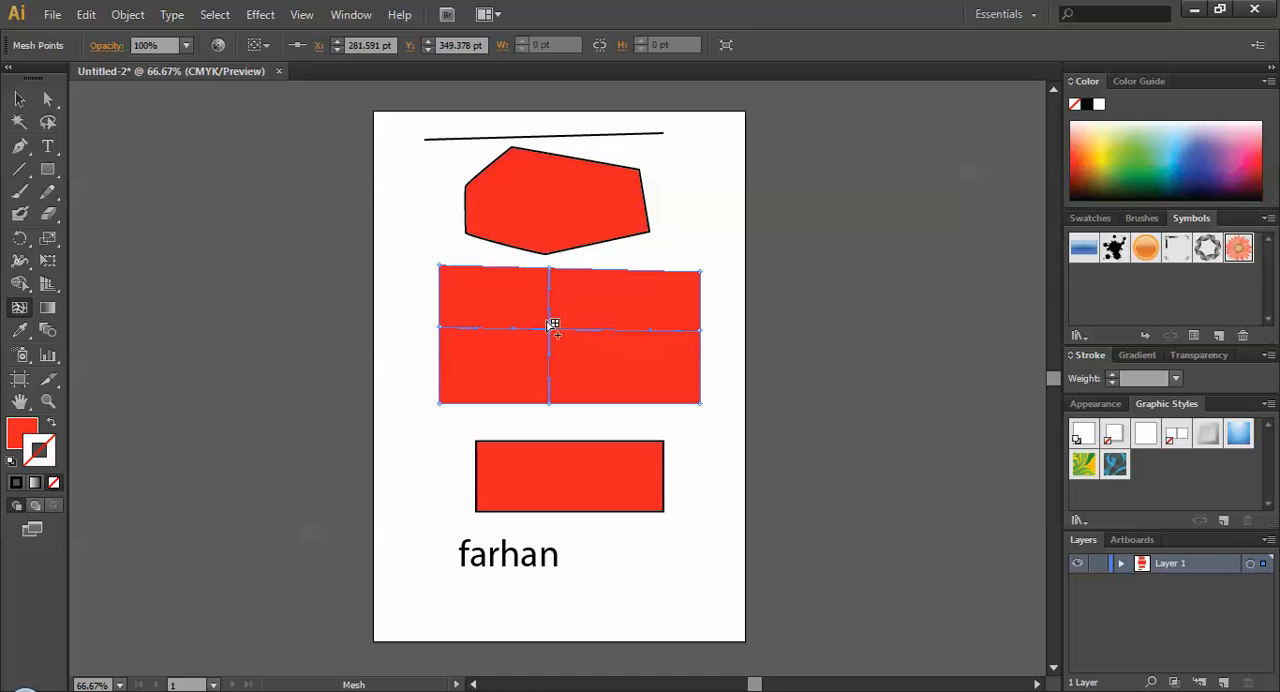
pyautogui.moveTo(551, 324); pyautogui.dragTo(524, 314)
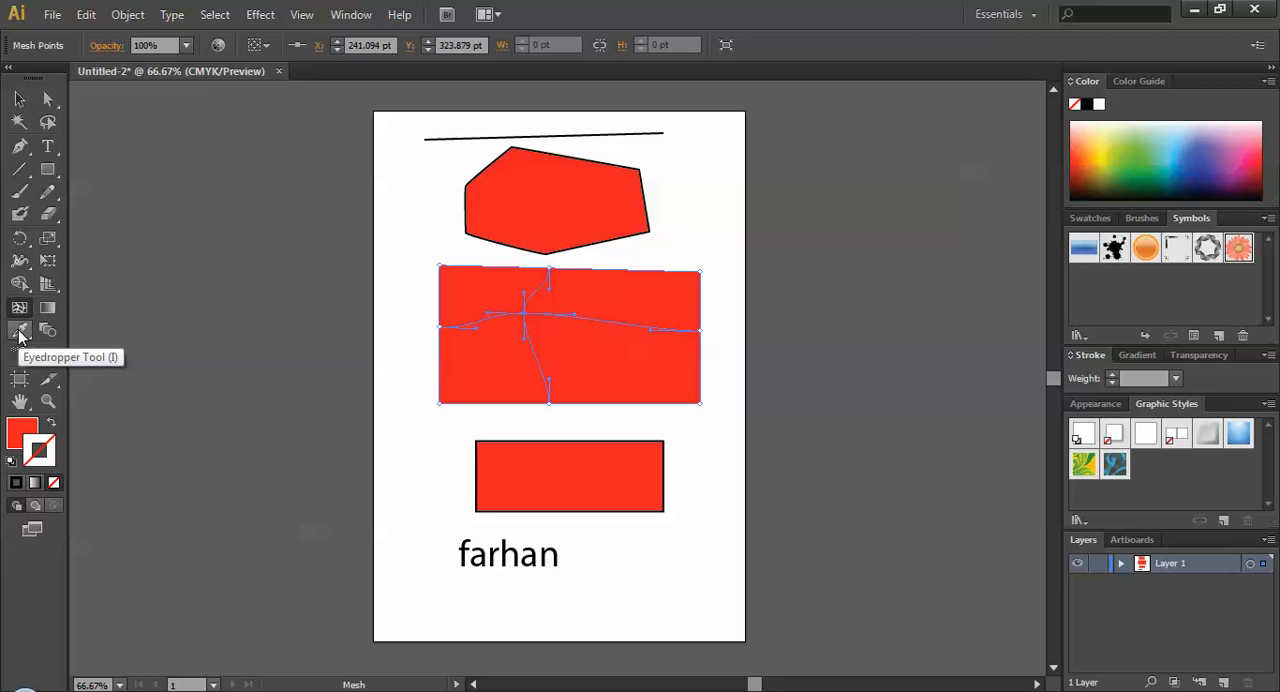
# Colour the selected mesh point dark grey by sampling the area outside the artboard with the Eyedropper.
pyautogui.click(19, 332)
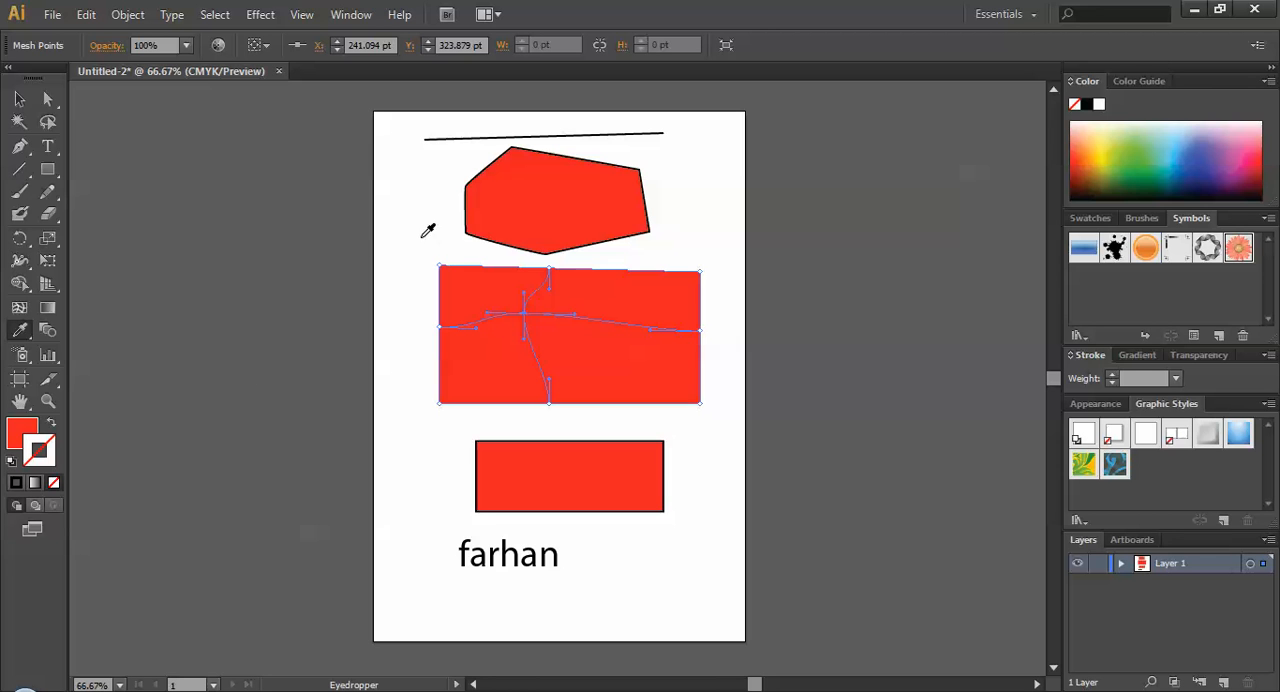
pyautogui.click(188, 170)
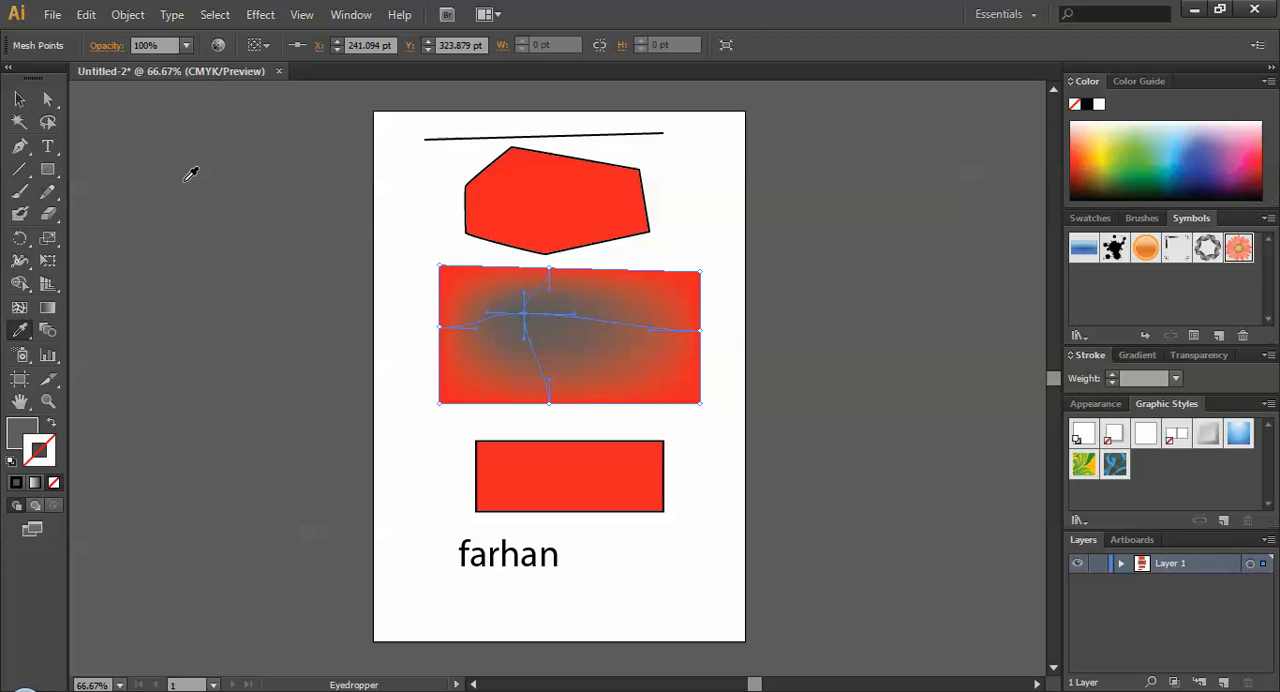
pyautogui.click(33, 428)
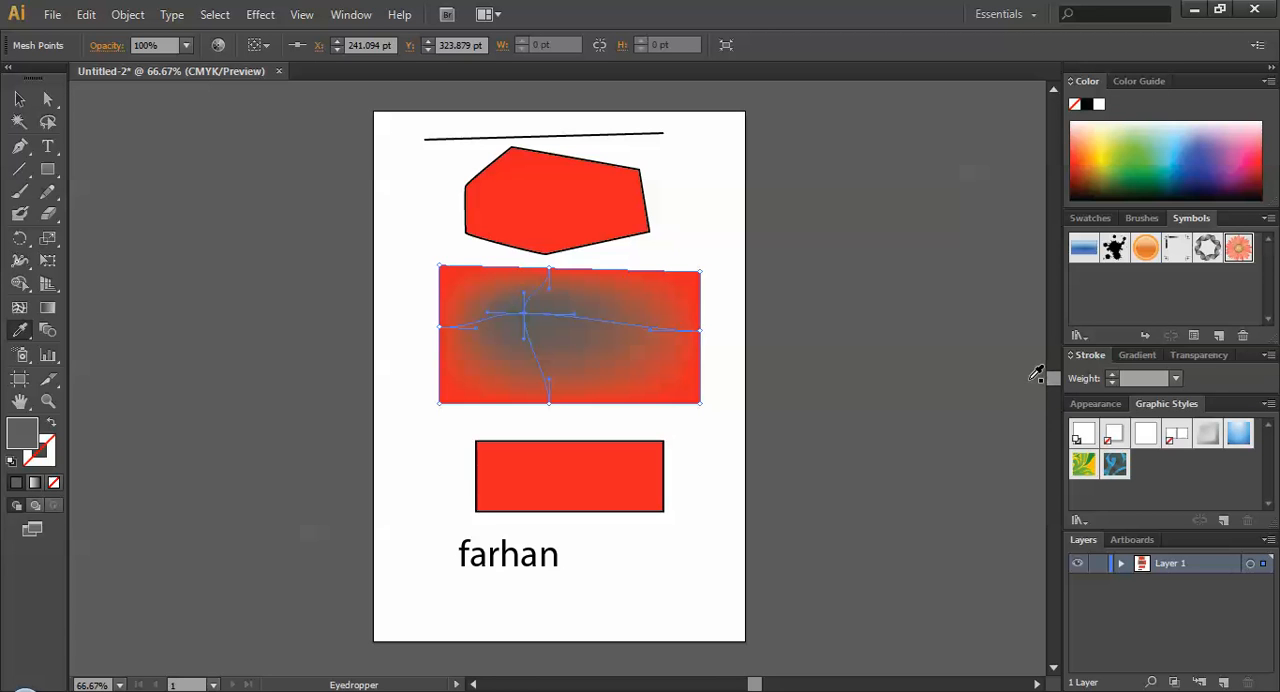
# Colour the mesh point red by sampling the small rectangle and the six-sided shape with the Eyedropper.
pyautogui.click(651, 490)
pyautogui.click(651, 490)
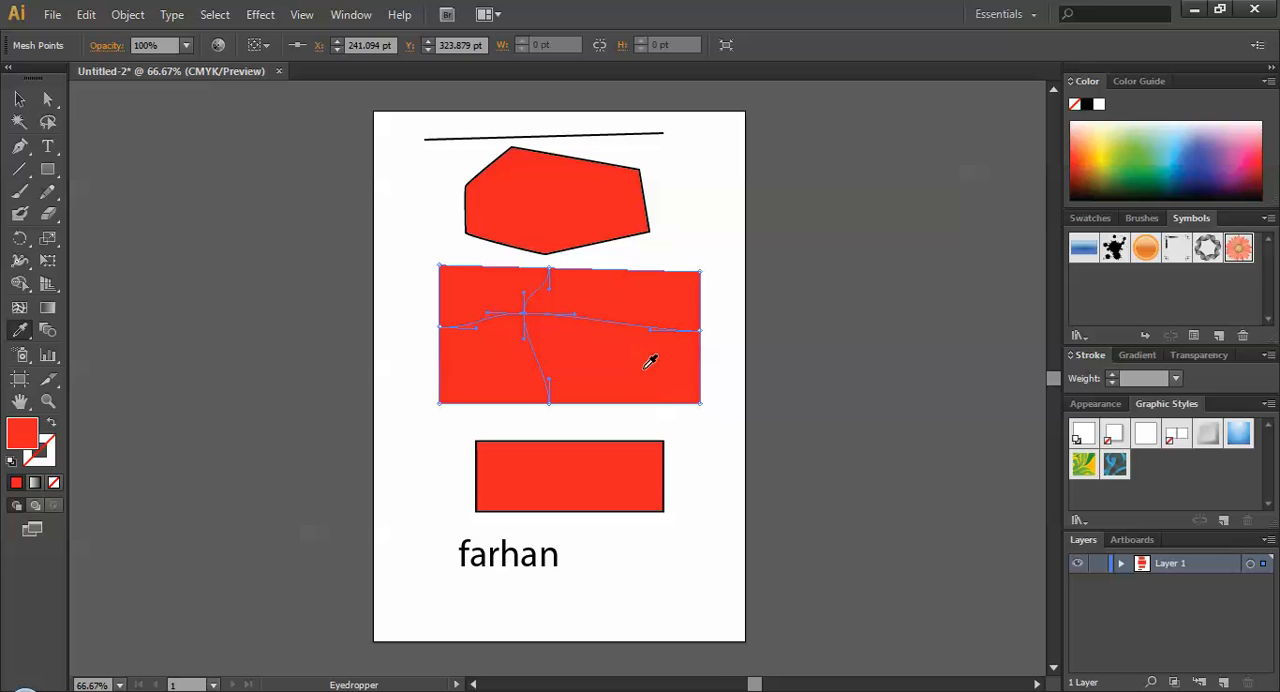
pyautogui.click(601, 200)
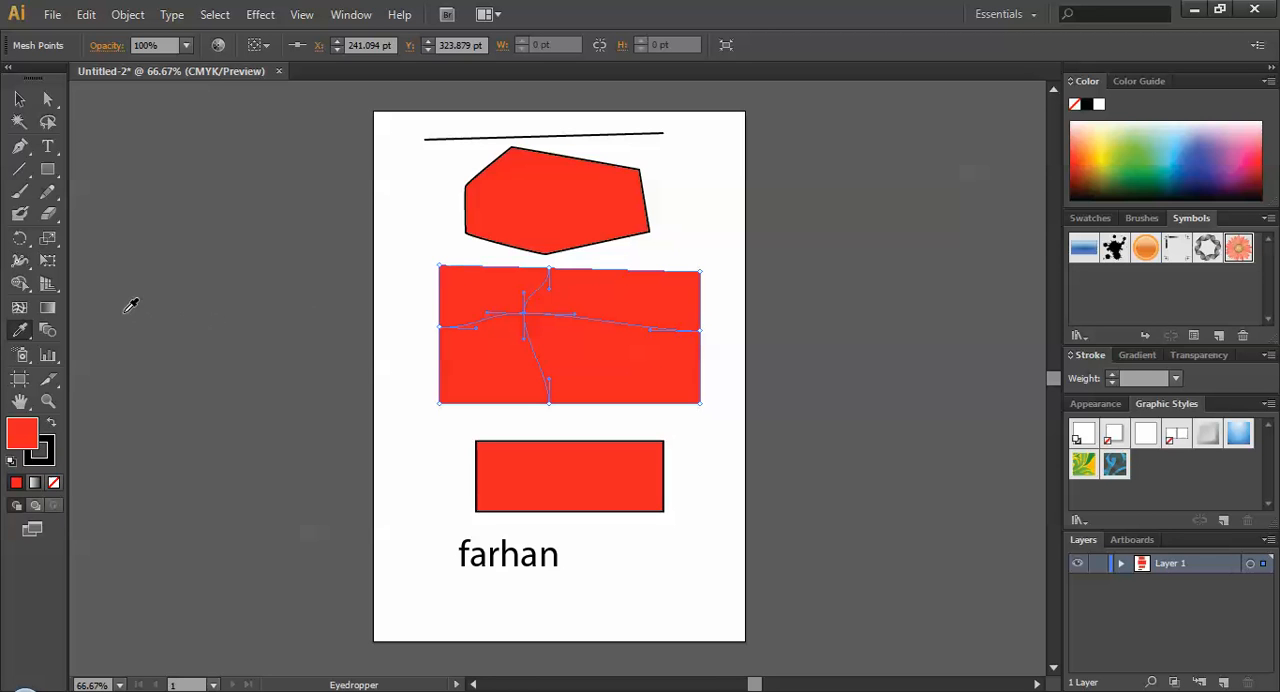
# Spray flower symbols across the shapes and text with the Symbol Sprayer, and deselect the symbol set.
pyautogui.click(20, 357)
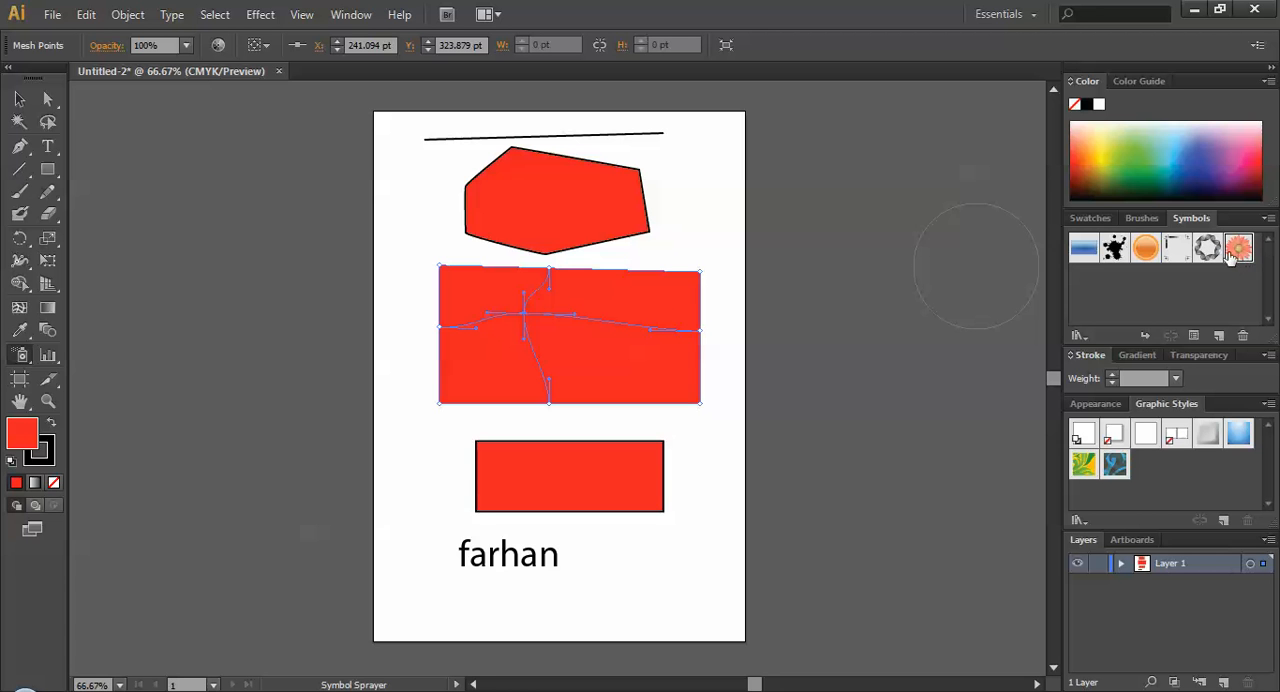
pyautogui.moveTo(426, 483)
pyautogui.mouseDown()
pyautogui.moveTo(495, 256)
pyautogui.moveTo(707, 419)
pyautogui.moveTo(586, 363)
pyautogui.moveTo(543, 569)
pyautogui.moveTo(586, 522)
pyautogui.mouseUp()
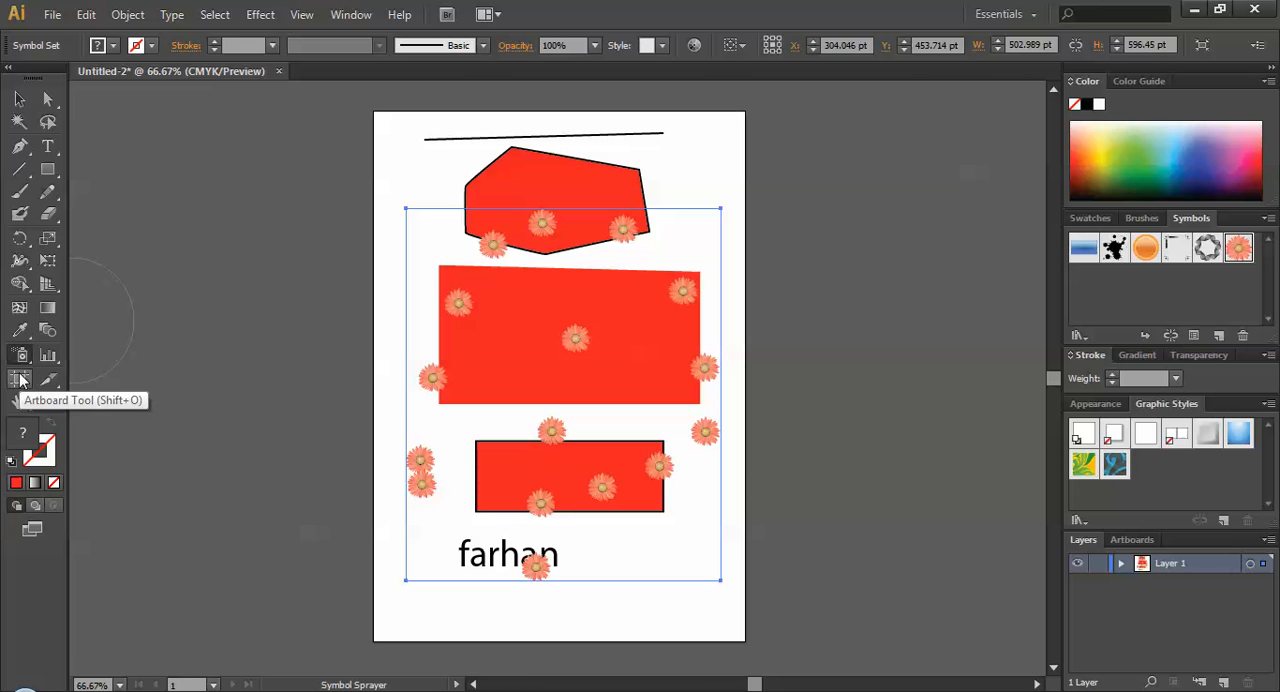
pyautogui.click(19, 99)
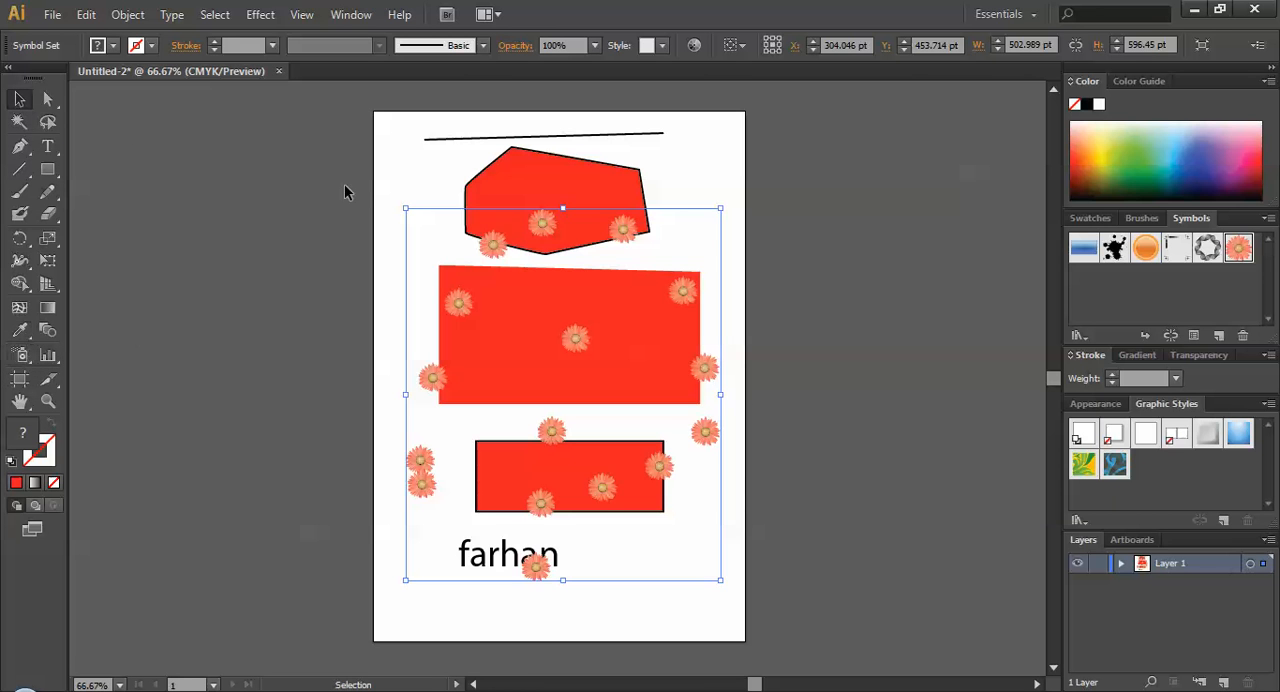
pyautogui.click(387, 148)
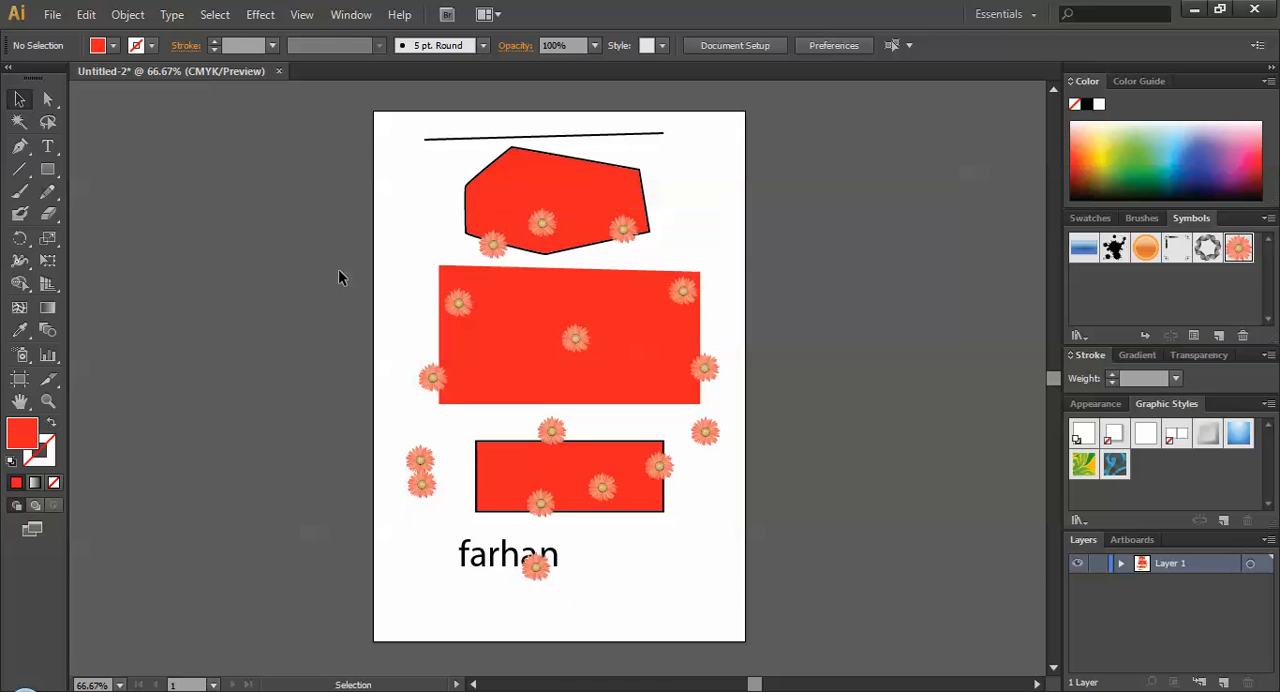
# Narrow the artboard to a width of about 594 pt with the Artboard tool, and leave artboard editing.
pyautogui.click(19, 378)
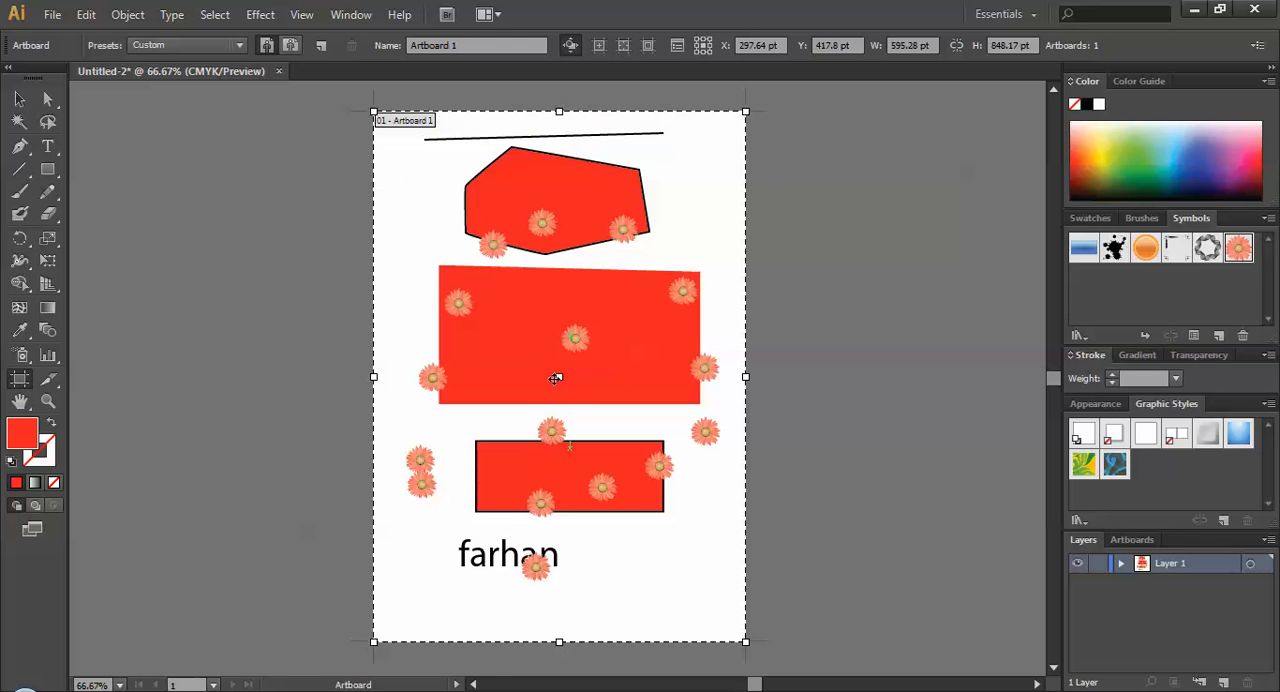
pyautogui.moveTo(746, 376)
pyautogui.mouseDown()
pyautogui.moveTo(721, 376)
pyautogui.moveTo(778, 376)
pyautogui.moveTo(745, 376)
pyautogui.mouseUp()
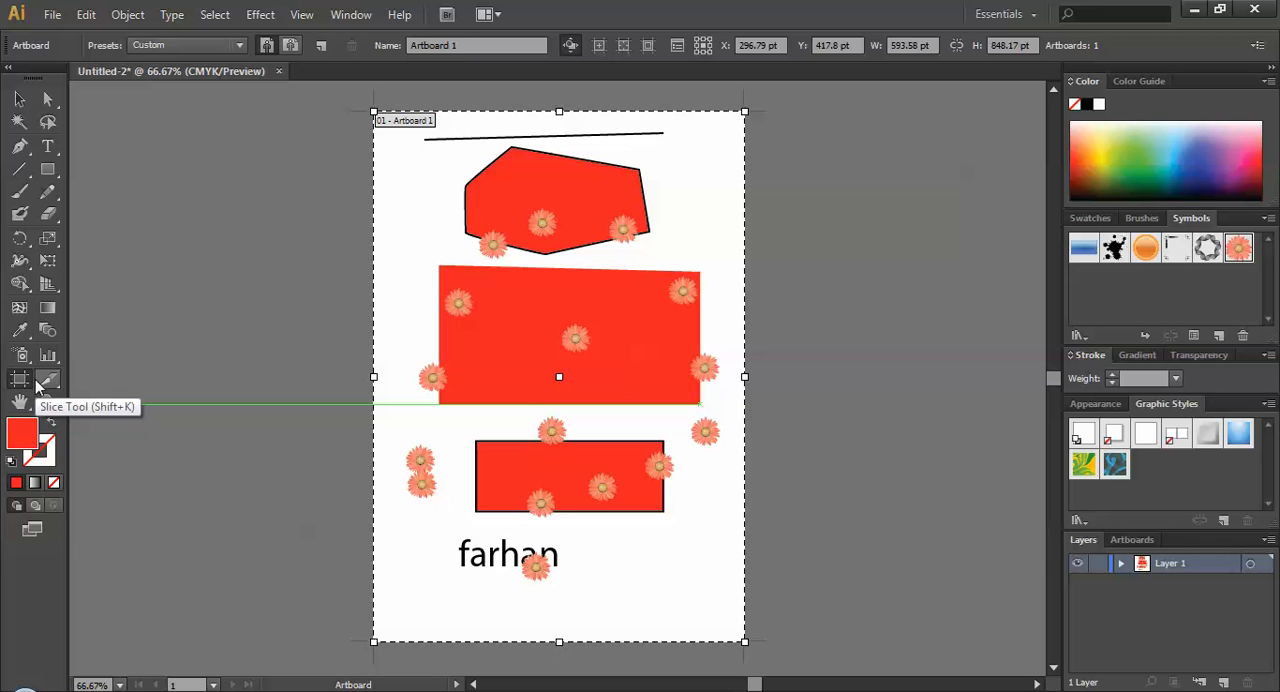
pyautogui.click(19, 99)
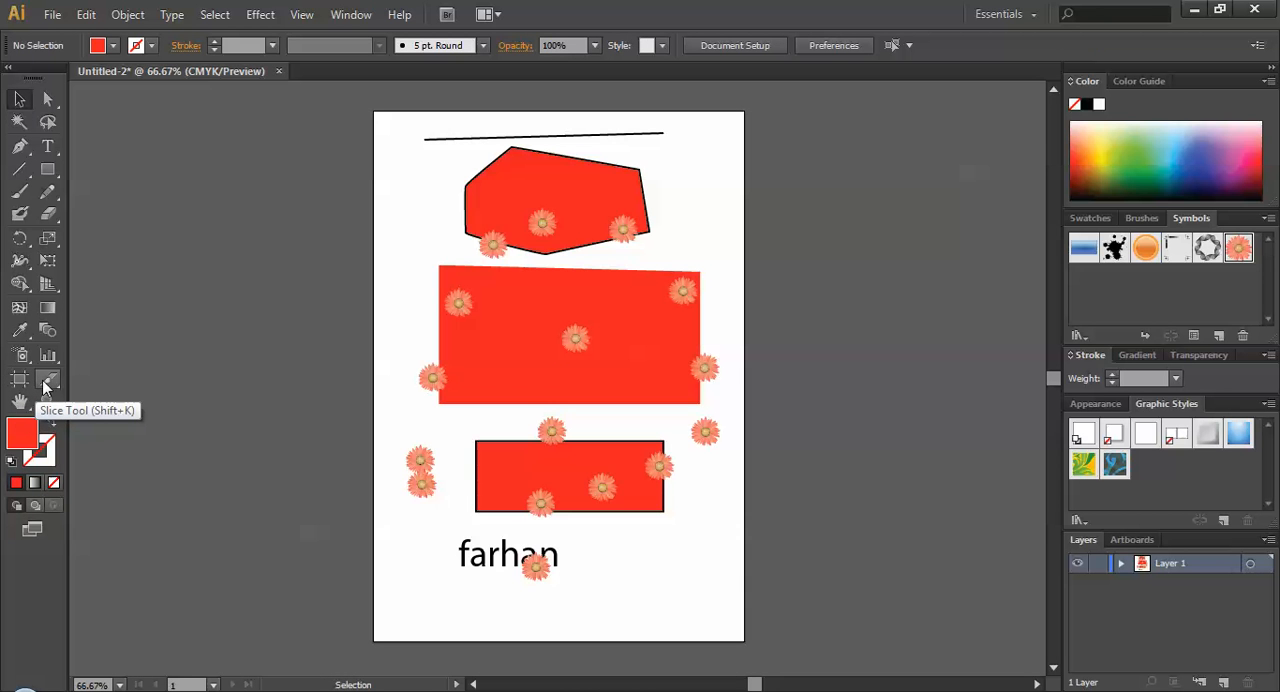
# Draw two slices with the Slice tool, a tall one over the artboard's right part and a wide one across the large red shape.
pyautogui.click(47, 380)
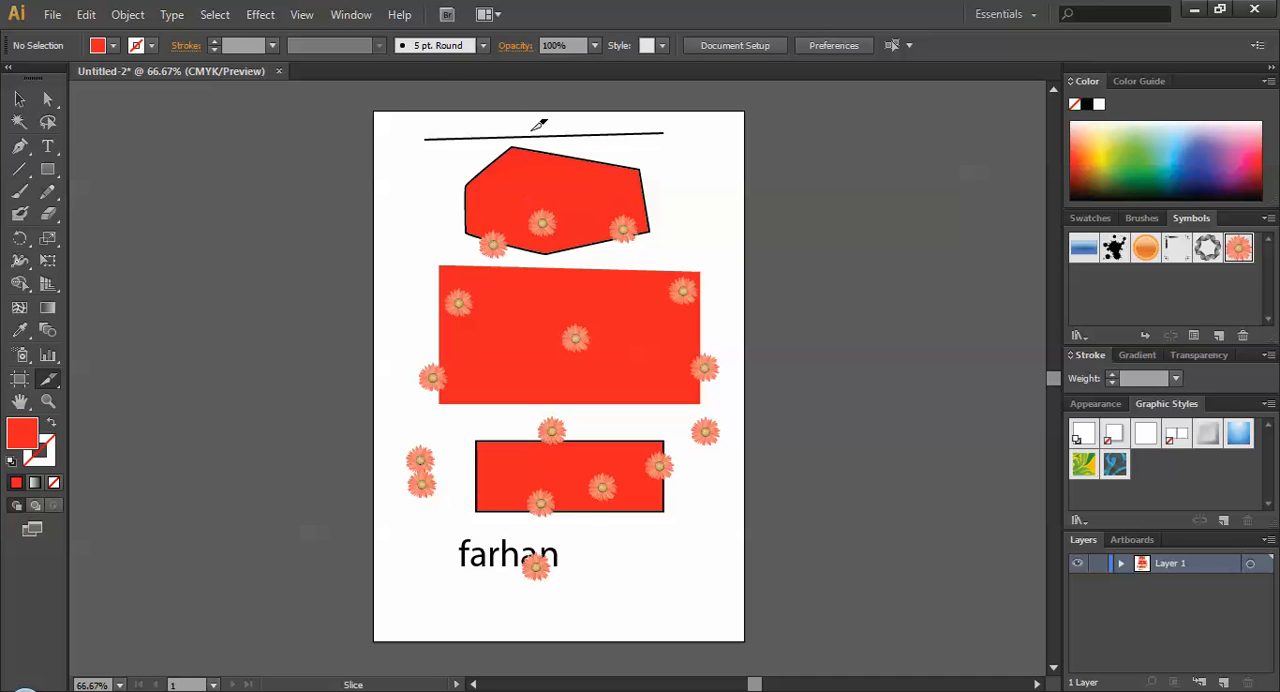
pyautogui.moveTo(528, 120); pyautogui.dragTo(753, 634)
pyautogui.moveTo(392, 240); pyautogui.dragTo(762, 370)
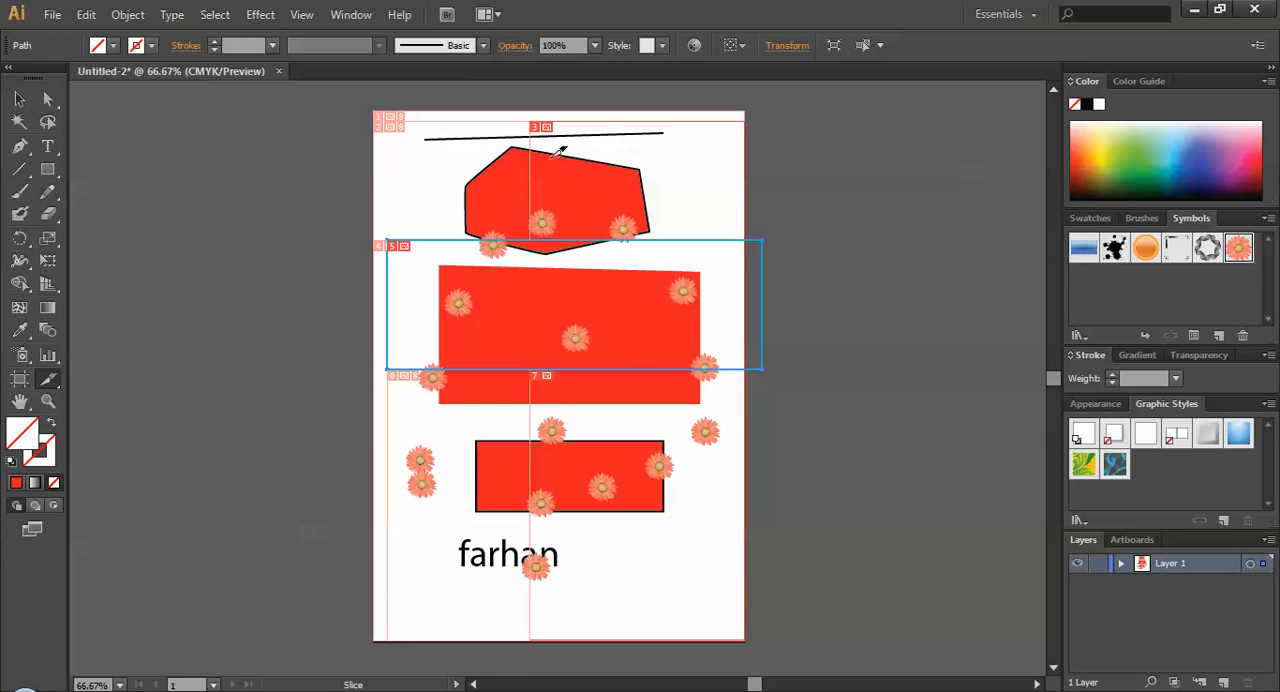
# Move the flower symbols and large red shape towards the artboard's lower part, and place the small rectangle below the six-sided shape.
pyautogui.click(19, 99)
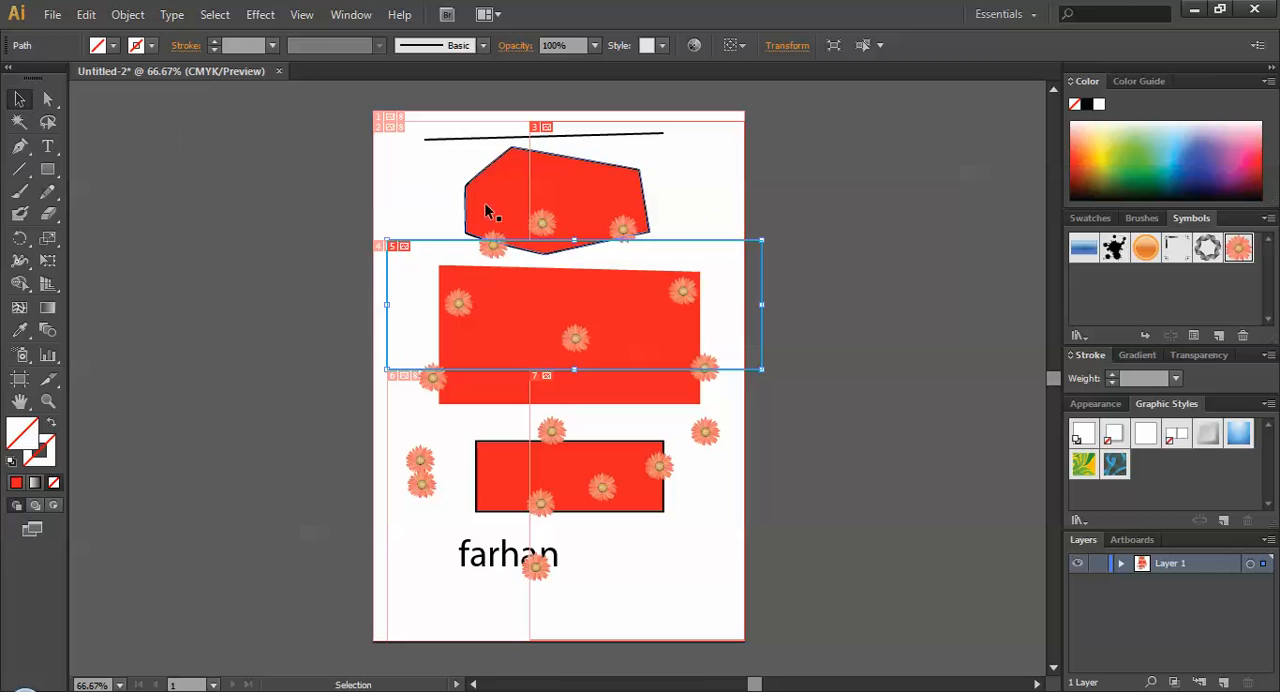
pyautogui.moveTo(571, 291); pyautogui.dragTo(617, 575)
pyautogui.moveTo(641, 499); pyautogui.dragTo(573, 300)
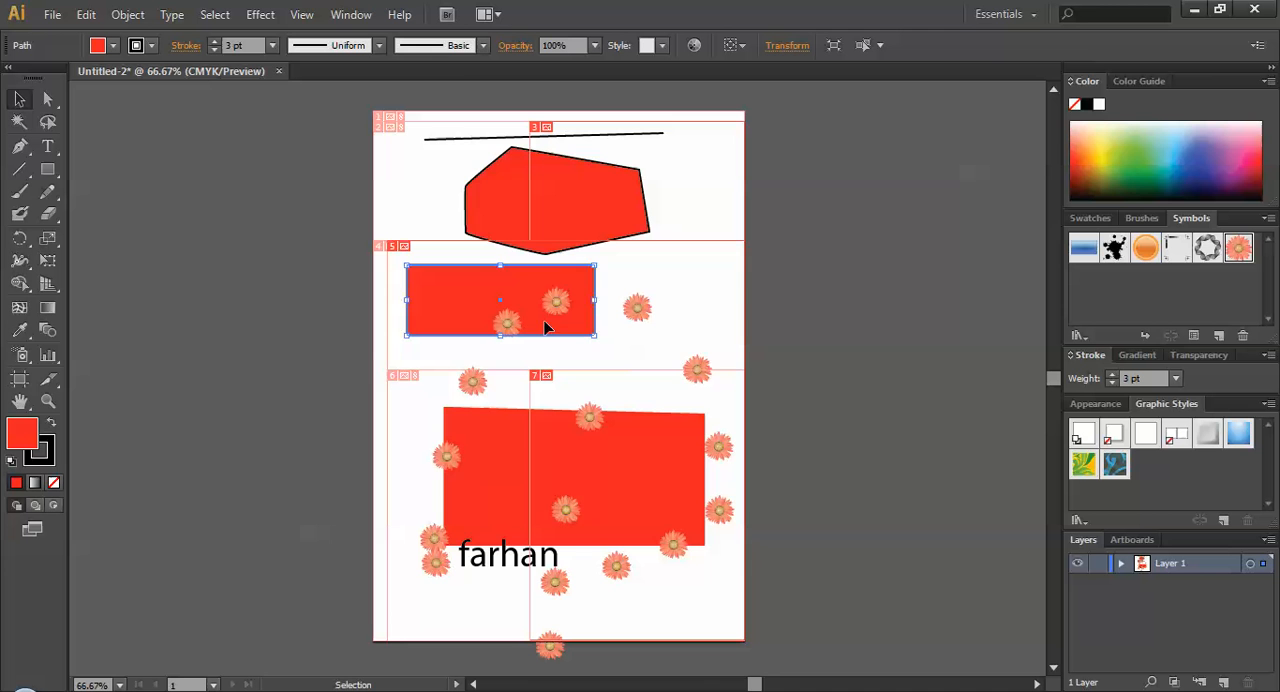
# Pan the artboard view slightly to the right with the Hand tool.
pyautogui.click(20, 401)
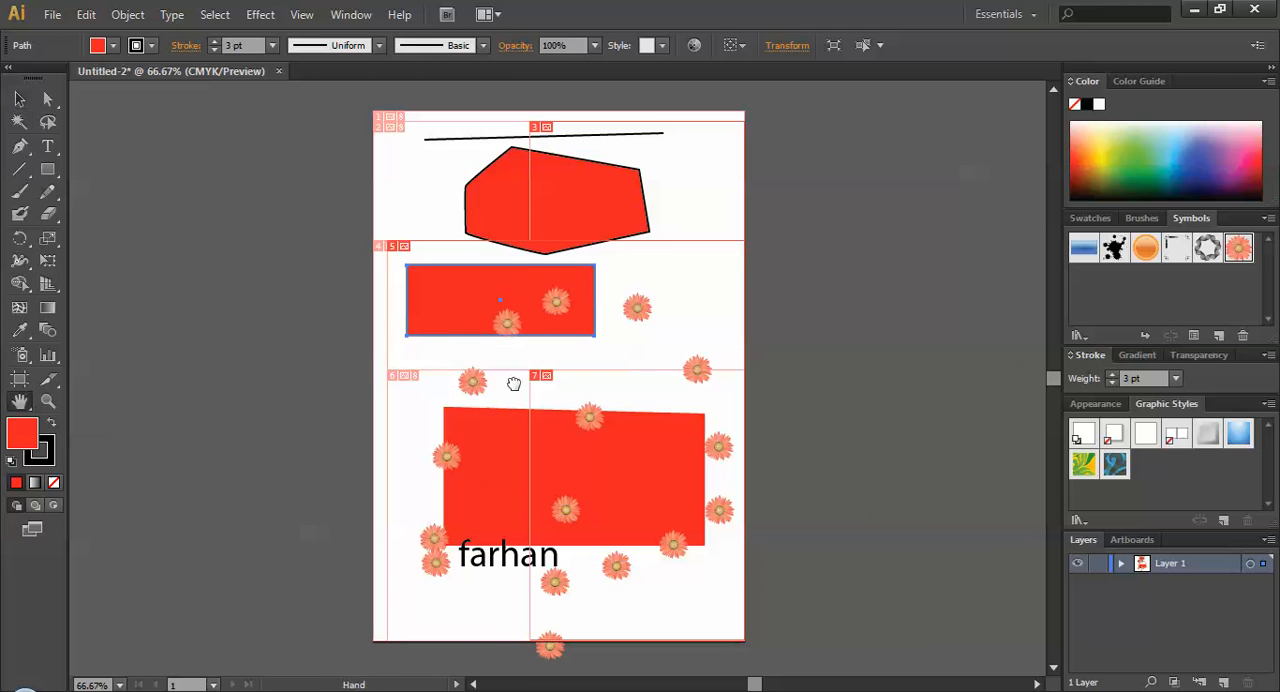
pyautogui.moveTo(468, 344); pyautogui.dragTo(554, 378)
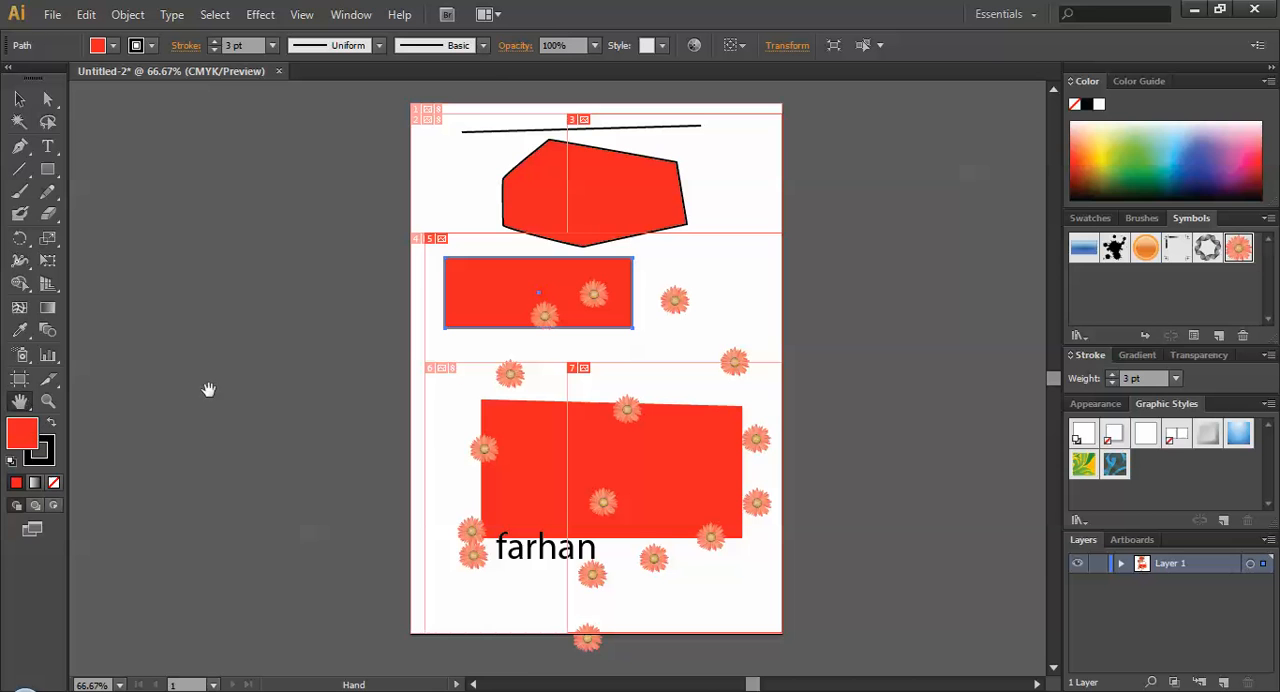
pyautogui.click(19, 100)
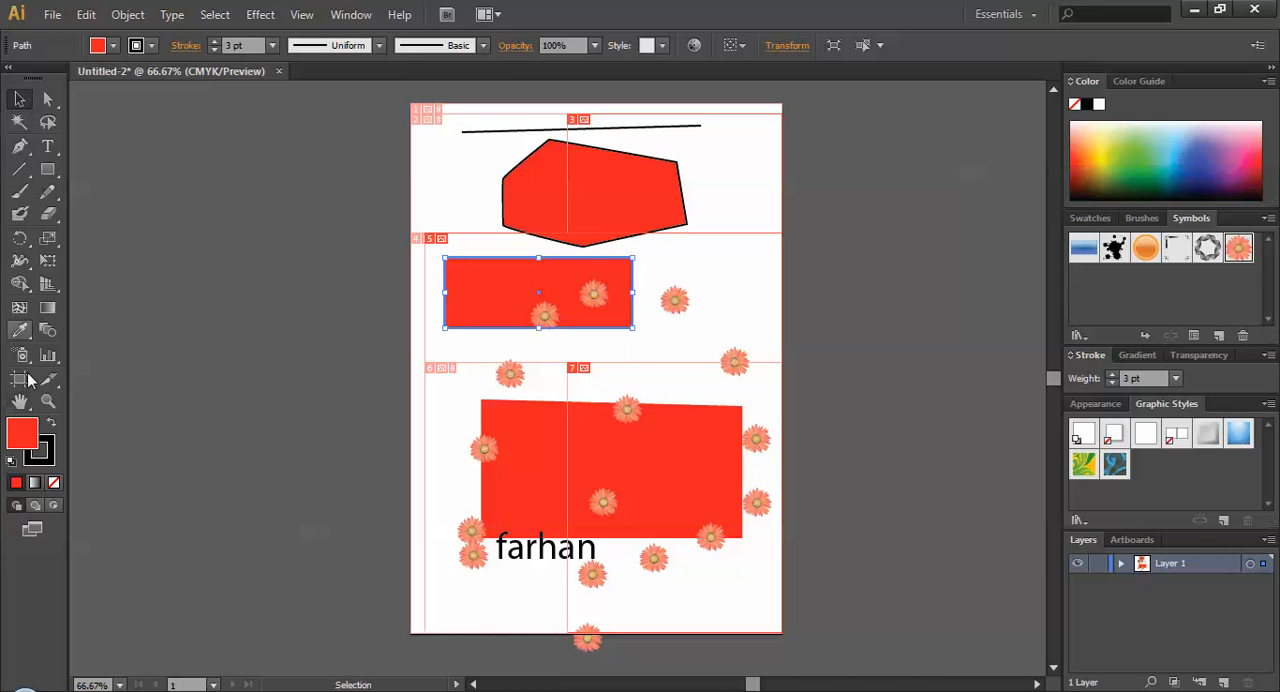
pyautogui.click(24, 403)
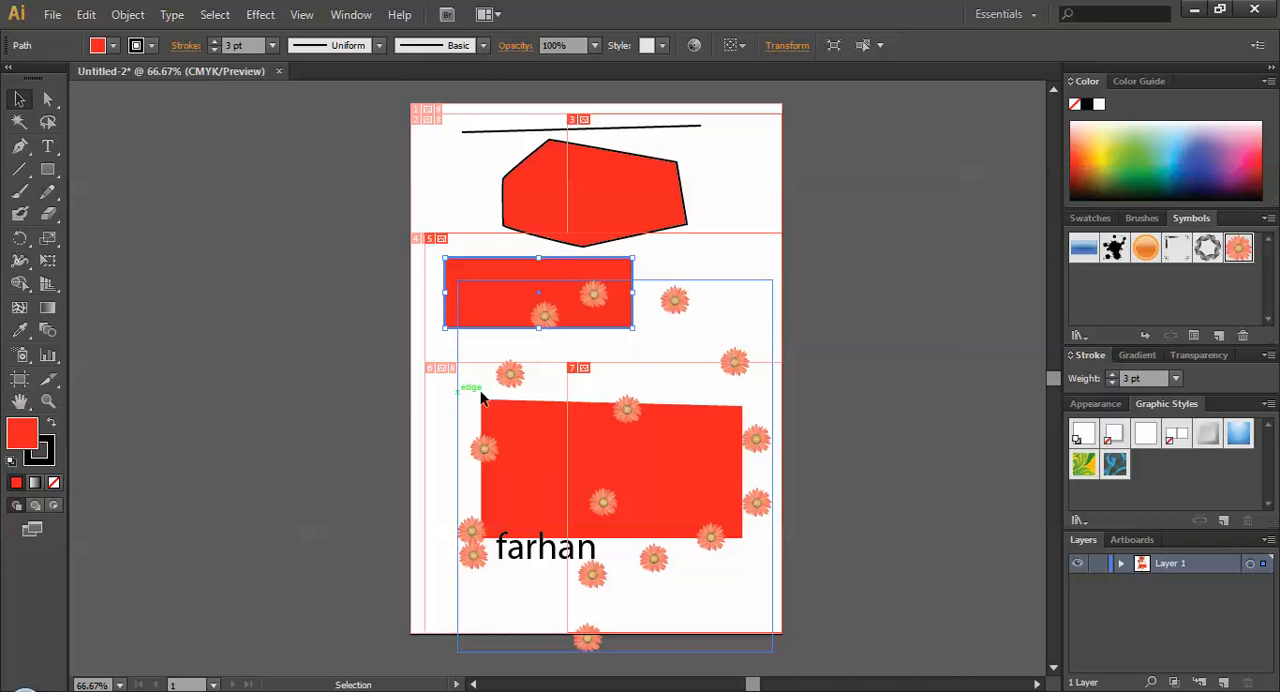
pyautogui.moveTo(571, 375)
pyautogui.mouseDown()
pyautogui.moveTo(589, 386)
pyautogui.moveTo(573, 388)
pyautogui.moveTo(584, 377)
pyautogui.mouseUp()
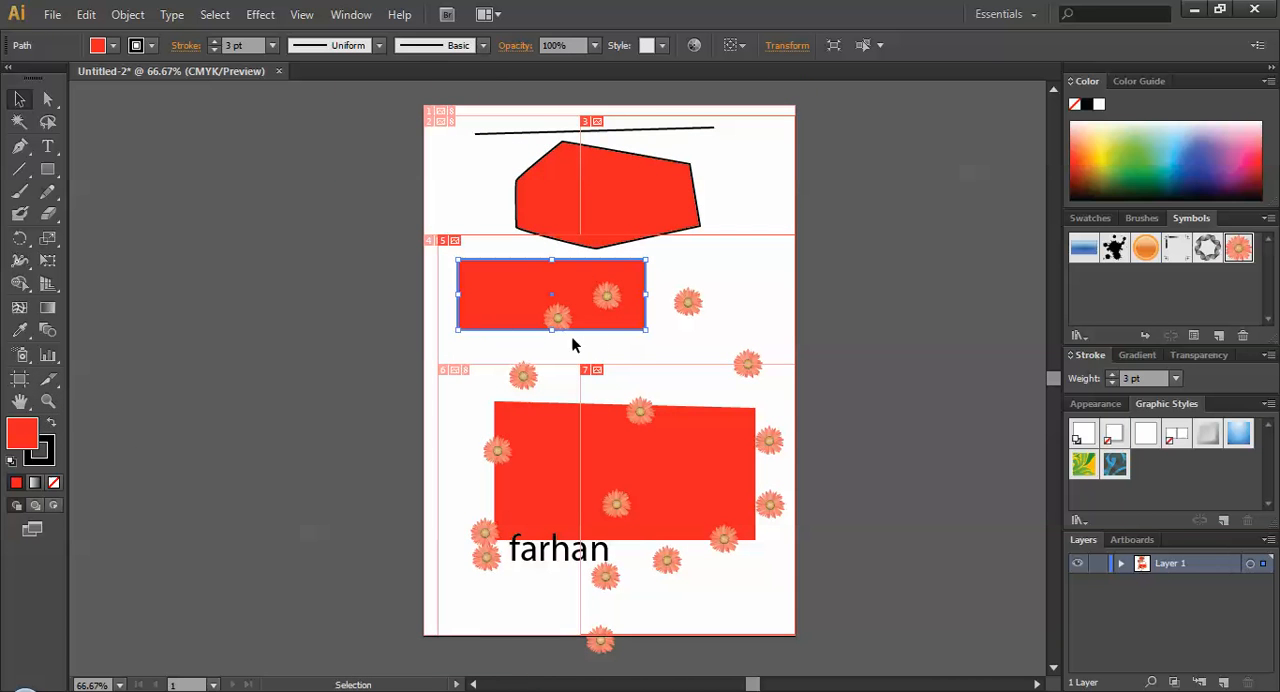
# Examine the small rectangle and six-sided shape at different magnifications with the Zoom tool, ending on the six-sided shape at 300%.
pyautogui.click(47, 400)
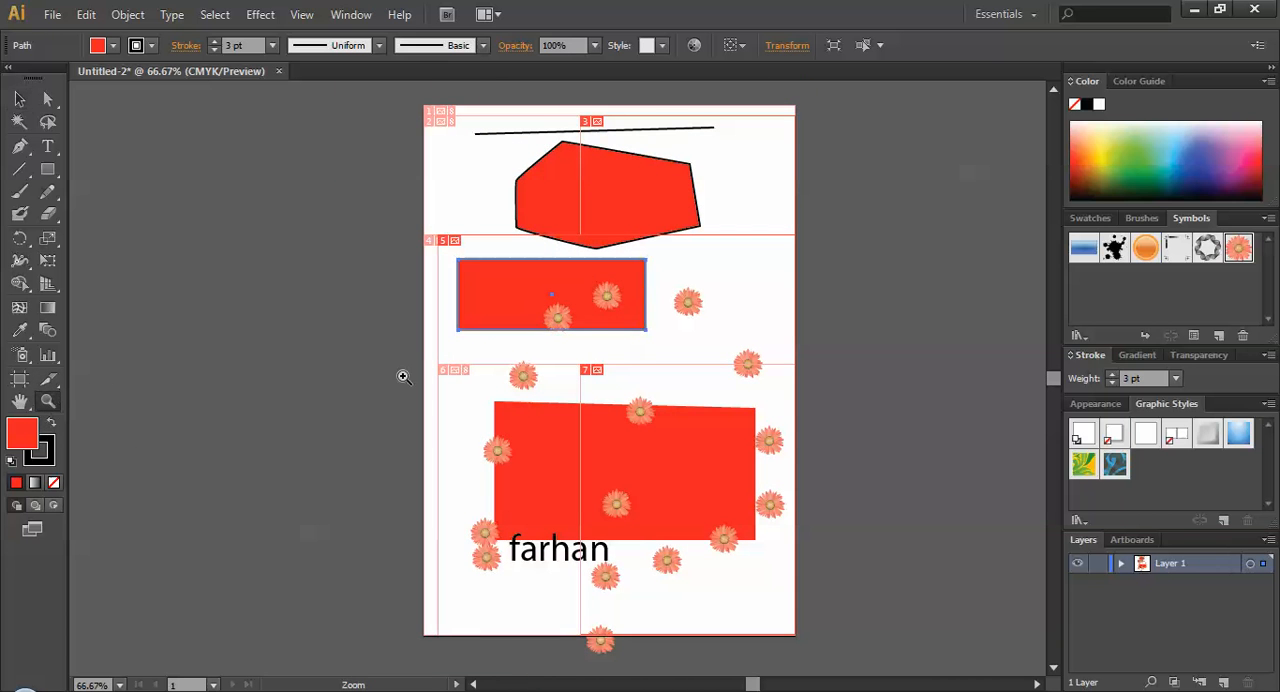
pyautogui.click(555, 283)
pyautogui.click(570, 330)
pyautogui.click(553, 421)
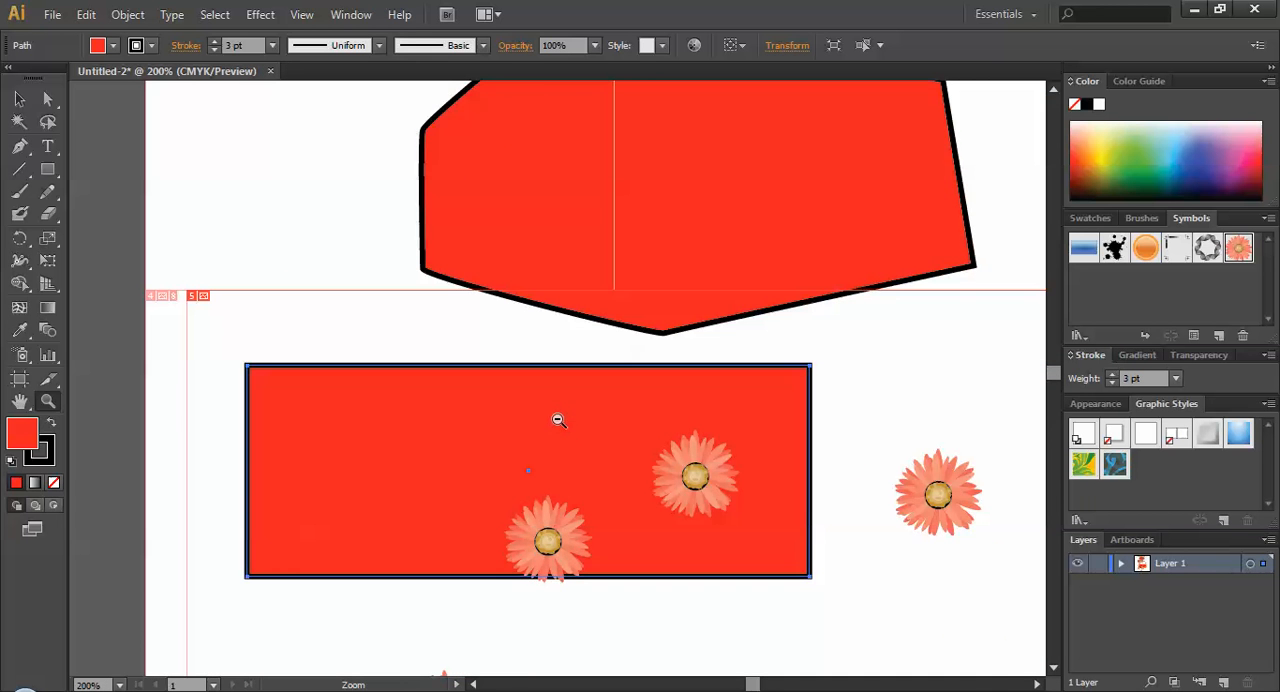
pyautogui.keyDown('alt'); pyautogui.click(558, 420); pyautogui.keyUp('alt')
pyautogui.keyDown('alt'); pyautogui.click(561, 428); pyautogui.keyUp('alt')
pyautogui.keyDown('alt'); pyautogui.click(563, 429); pyautogui.keyUp('alt')
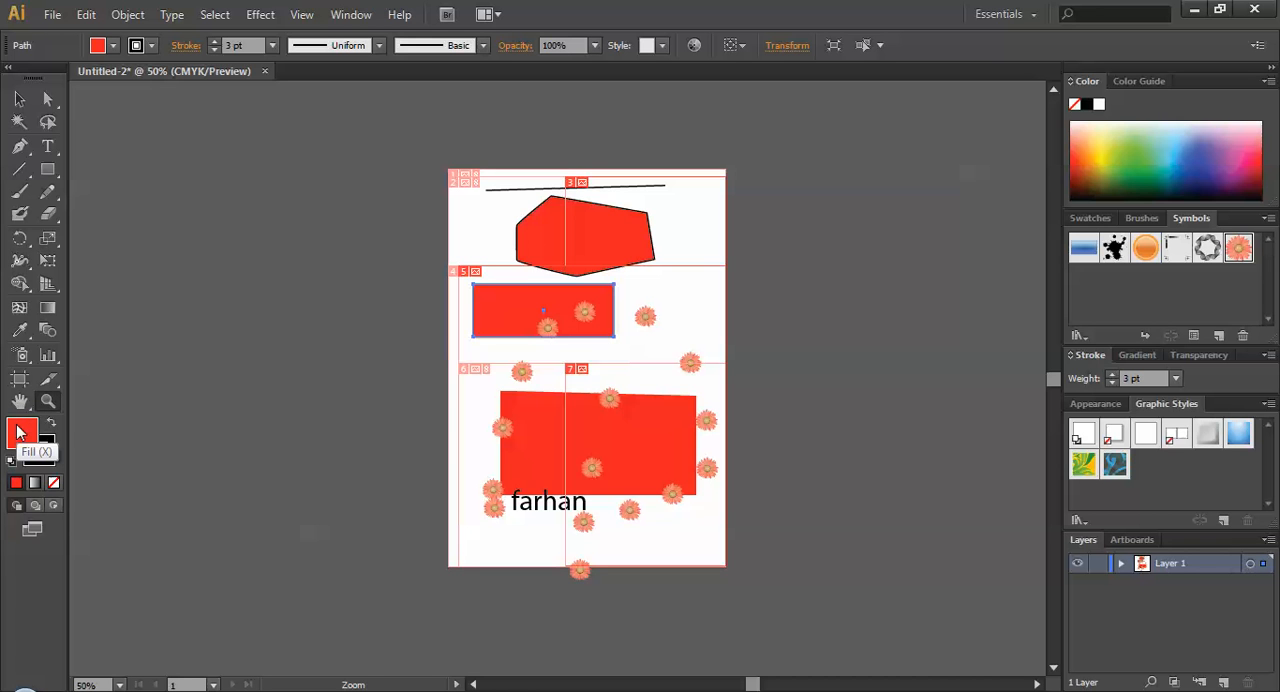
pyautogui.click(603, 236)
pyautogui.scroll(-1, 563, 427)
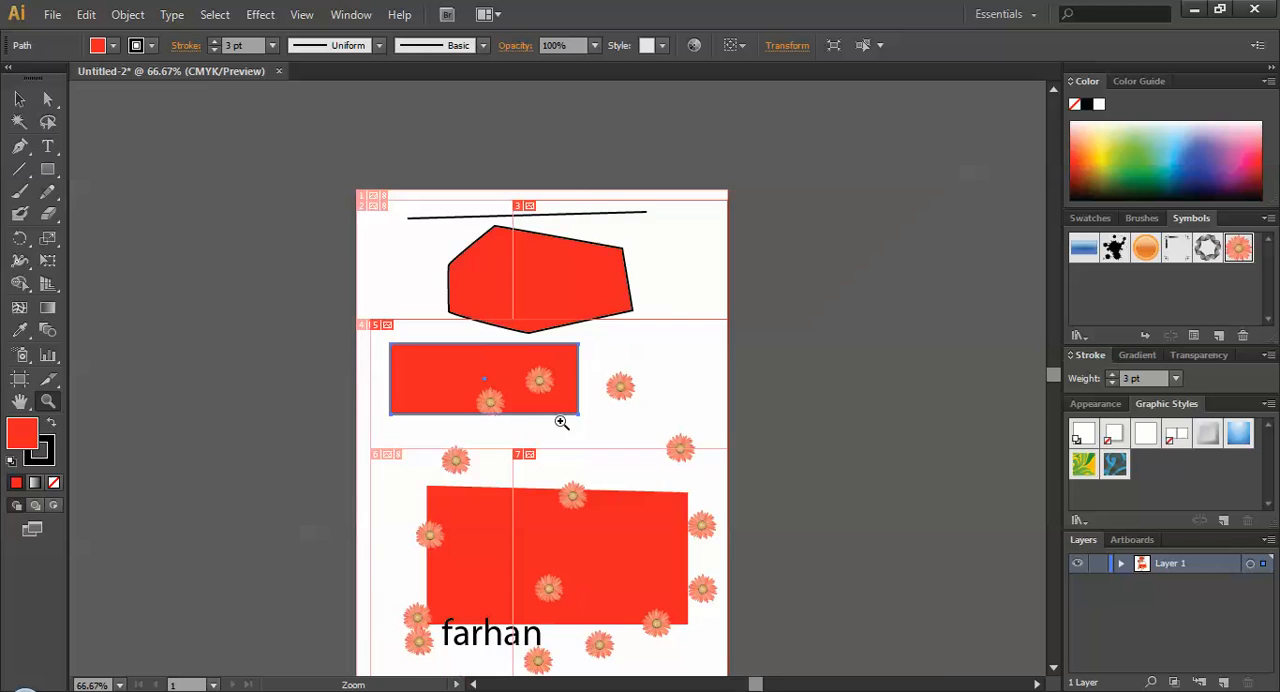
pyautogui.scroll(4, 563, 424)
pyautogui.moveTo(543, 303); pyautogui.dragTo(636, 598)
pyautogui.moveTo(597, 316); pyautogui.dragTo(631, 571)
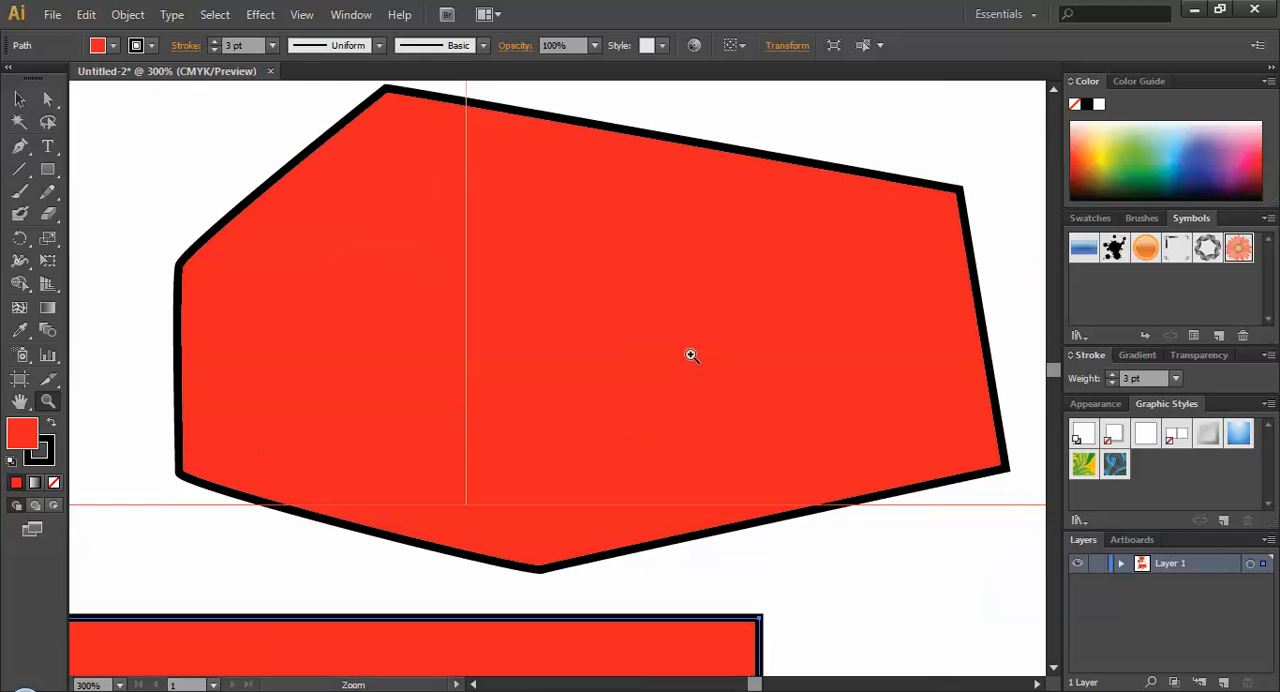
# Select the six-sided shape and set its stroke weight to 9 pt.
pyautogui.click(46, 458)
pyautogui.click(19, 98)
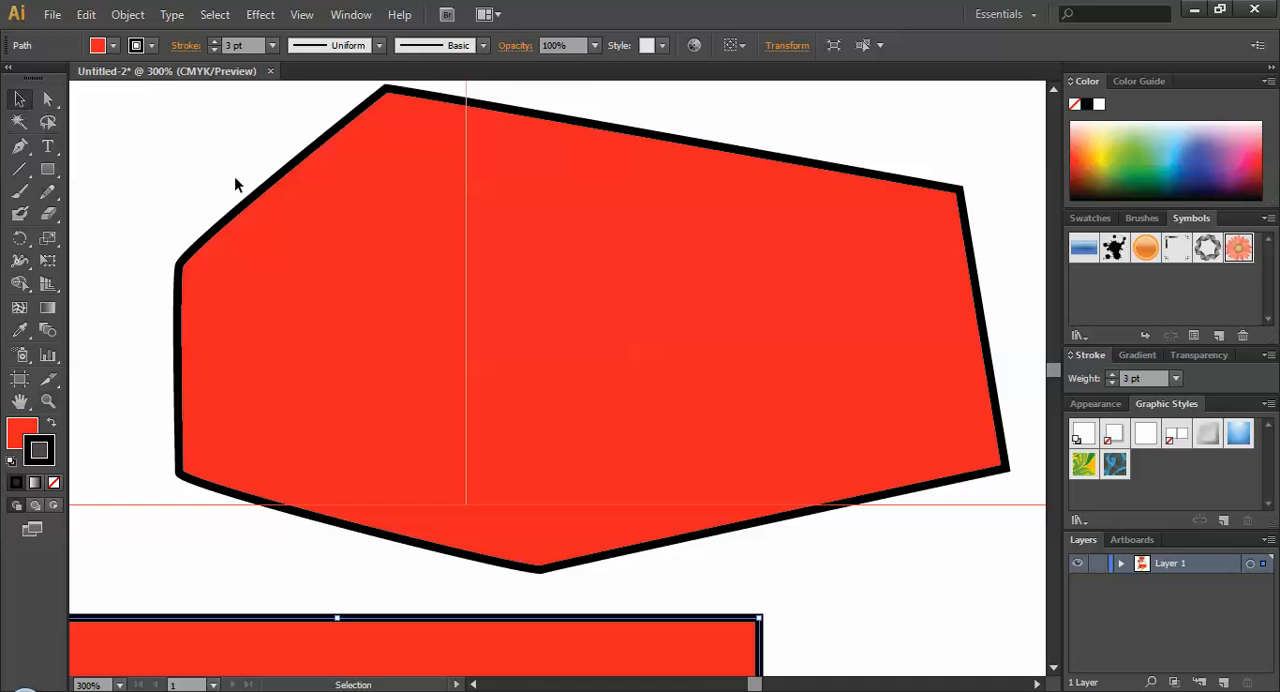
pyautogui.click(269, 182)
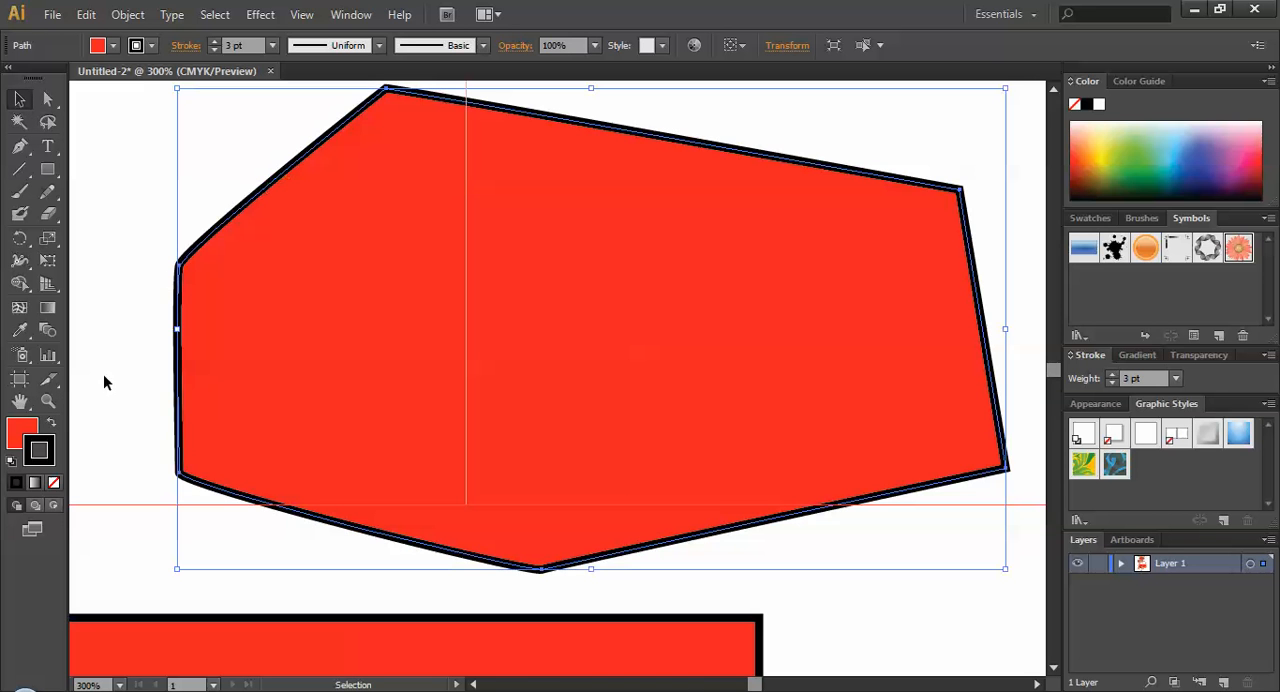
pyautogui.click(271, 45)
pyautogui.click(285, 300)
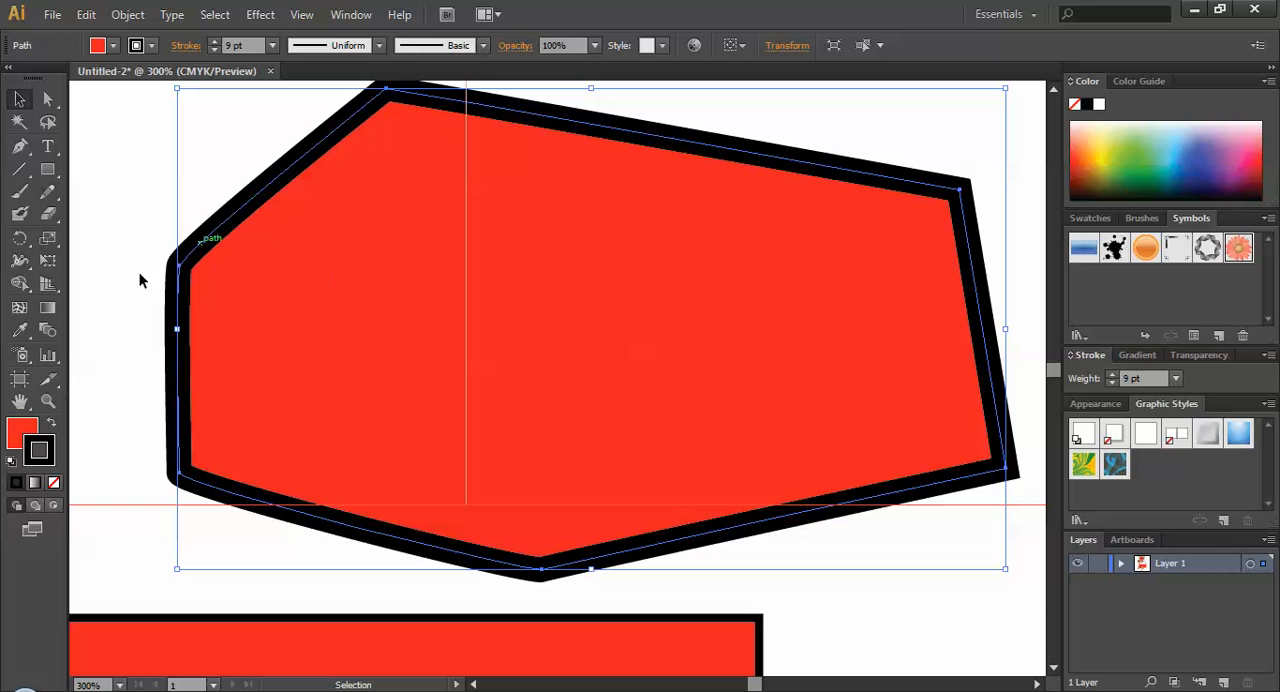
# Change the six-sided shape's fill to a very dark brown with the Color Picker, and deselect it.
pyautogui.click(22, 435)
pyautogui.doubleClick(22, 435)
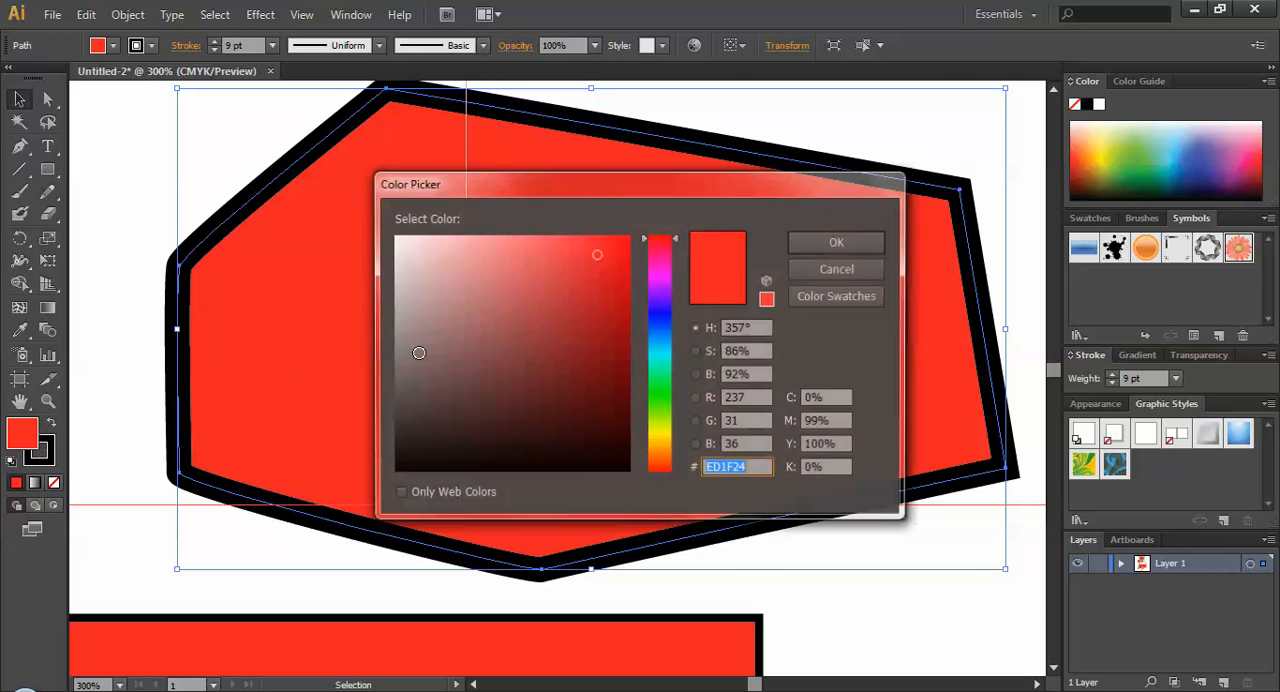
pyautogui.moveTo(588, 400); pyautogui.dragTo(594, 428)
pyautogui.click(838, 241)
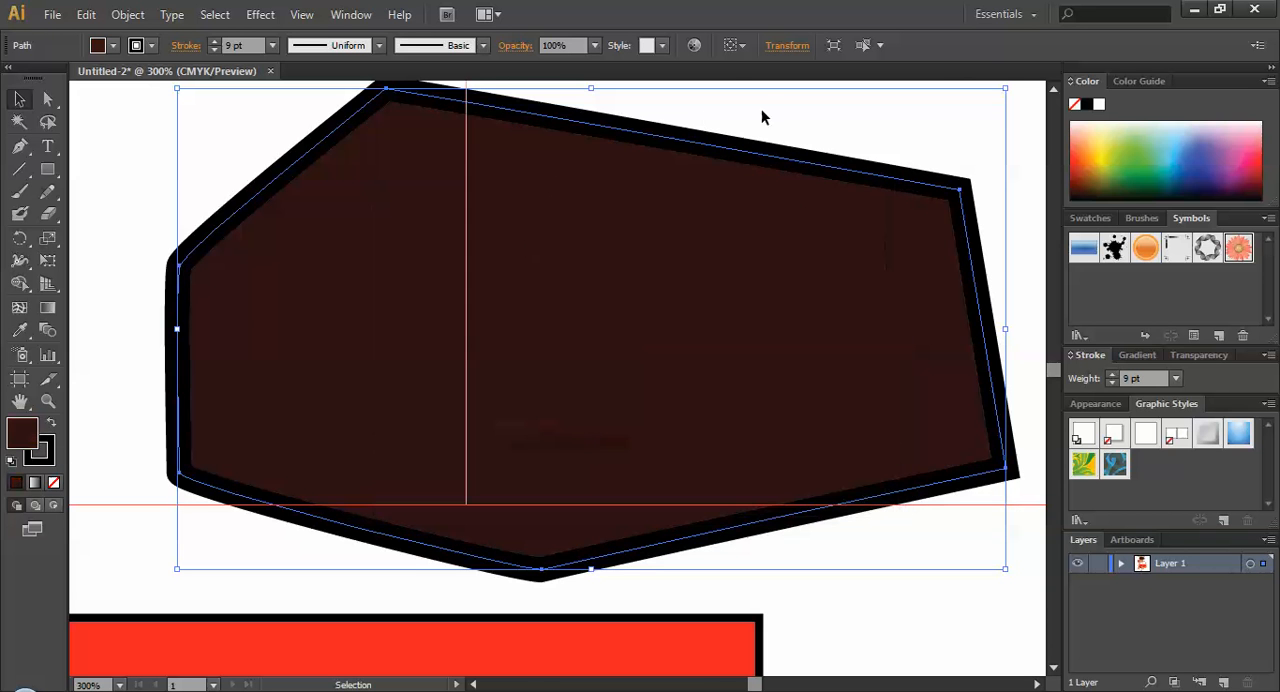
pyautogui.click(761, 108)
# Zoom back out to 66.67% and bring the whole artboard into view.
pyautogui.scroll(-2, 165, 362)
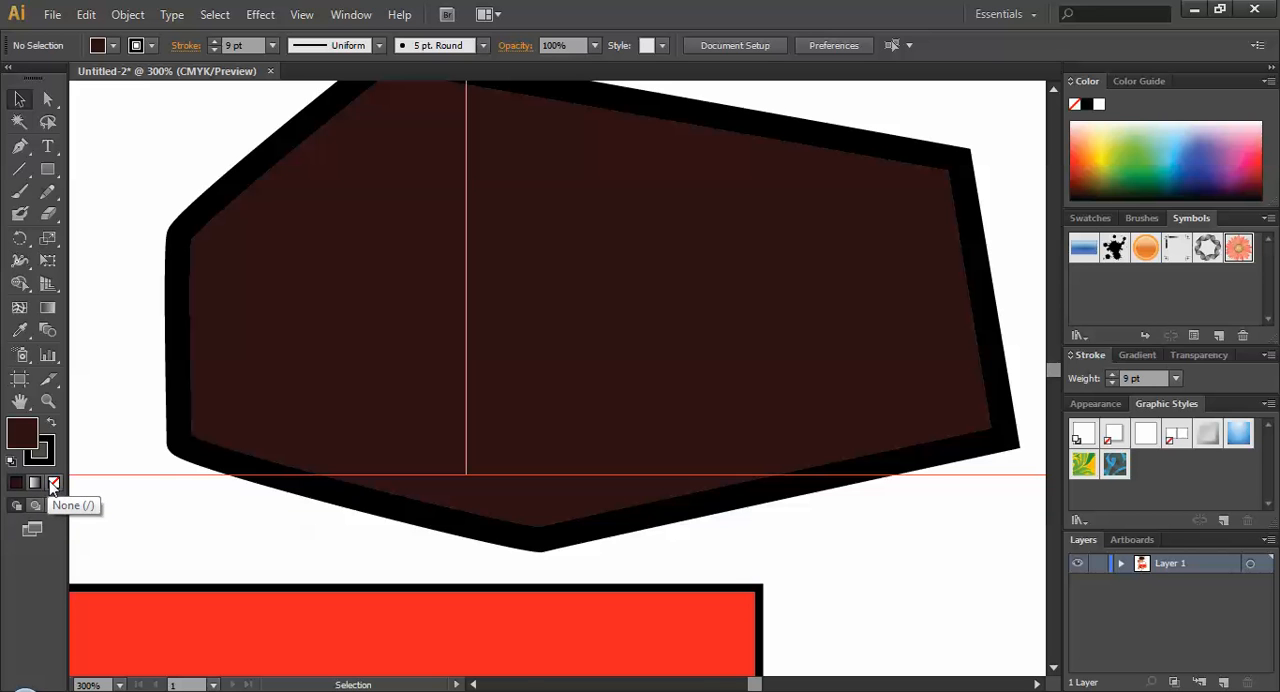
pyautogui.scroll(-6, 465, 358)
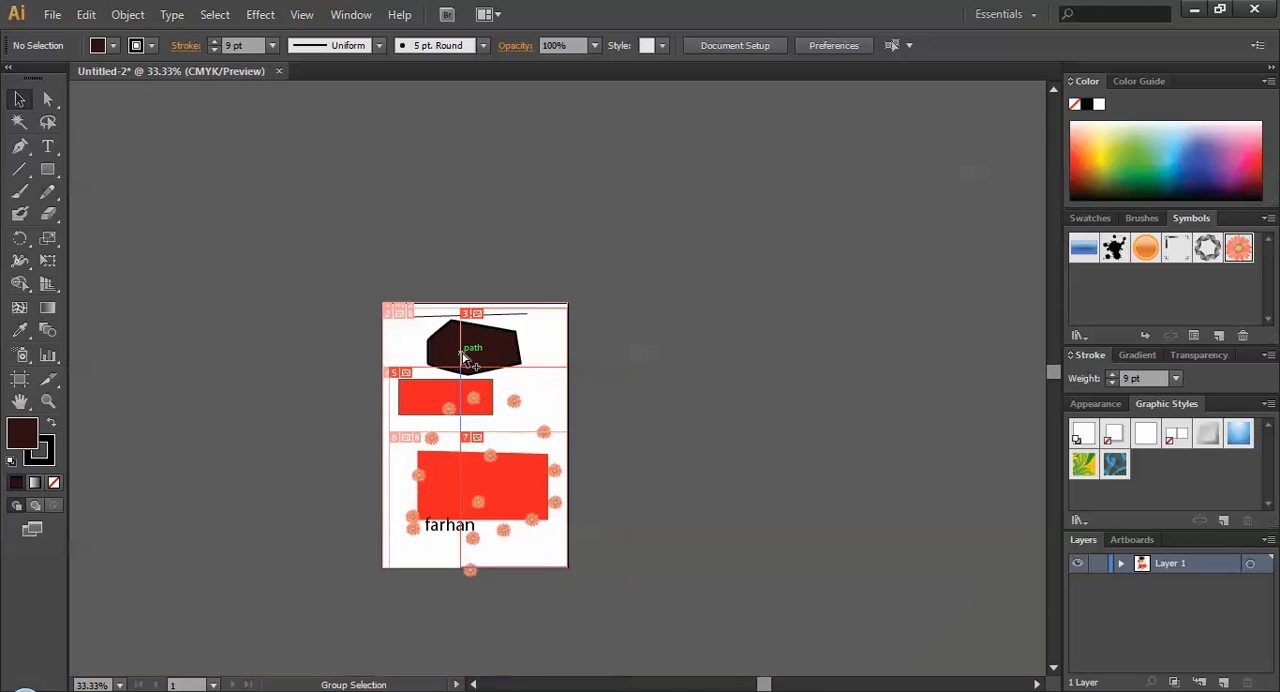
pyautogui.scroll(3, 465, 358)
pyautogui.scroll(-1, 476, 382)
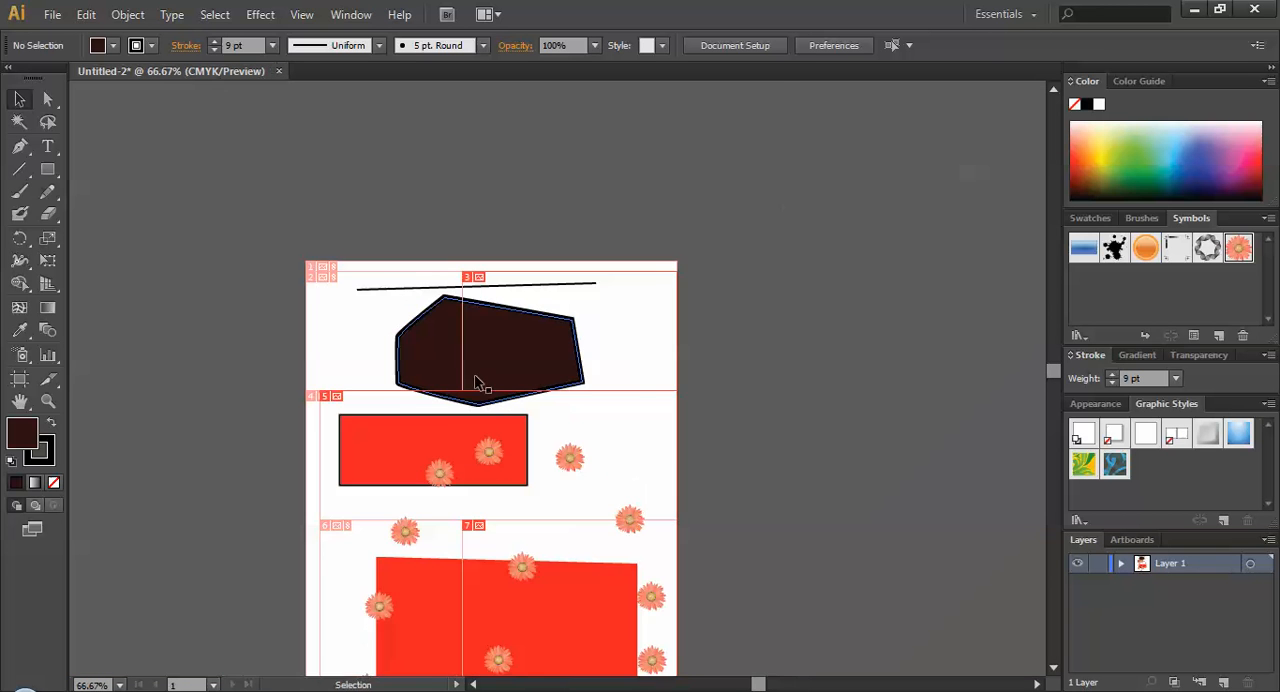
pyautogui.moveTo(509, 436); pyautogui.dragTo(603, 284)
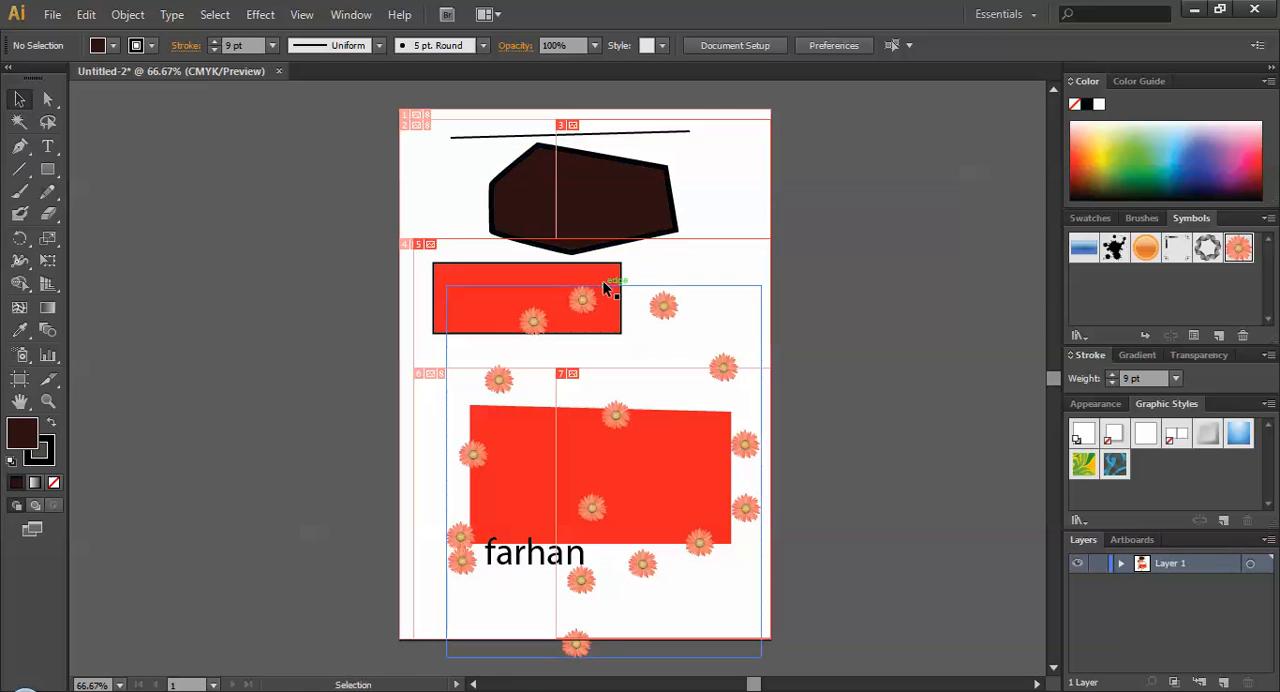